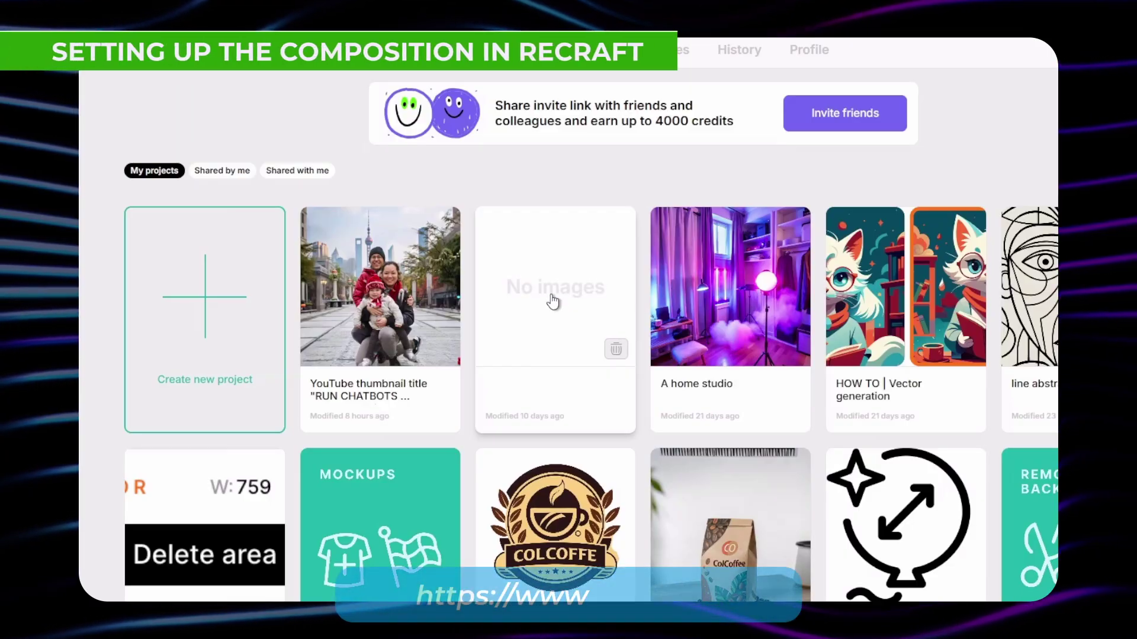
# - Open the empty project and import the casual portrait photo onto the canvas
pyautogui.click(551, 294)
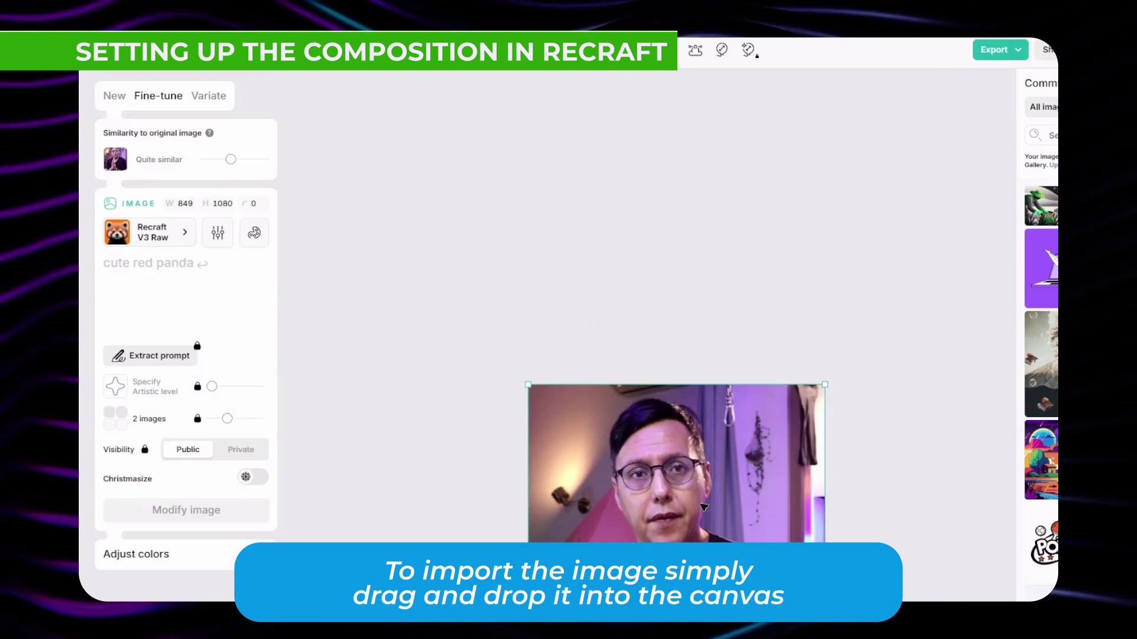
pyautogui.moveTo(704, 507); pyautogui.dragTo(618, 316)
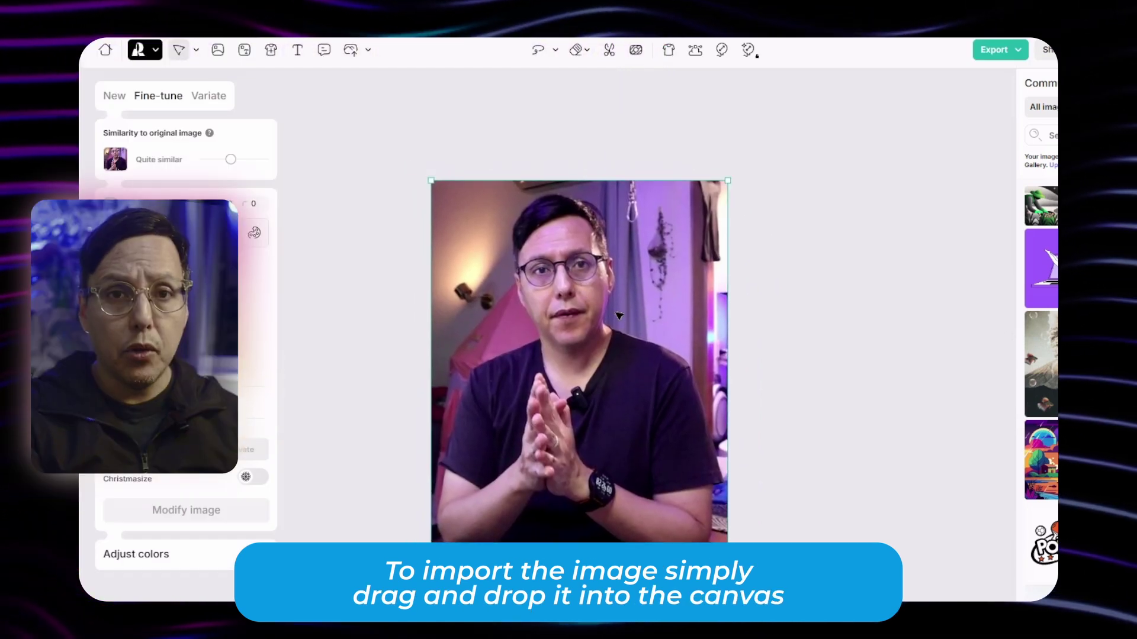
pyautogui.click(885, 273)
pyautogui.click(650, 281)
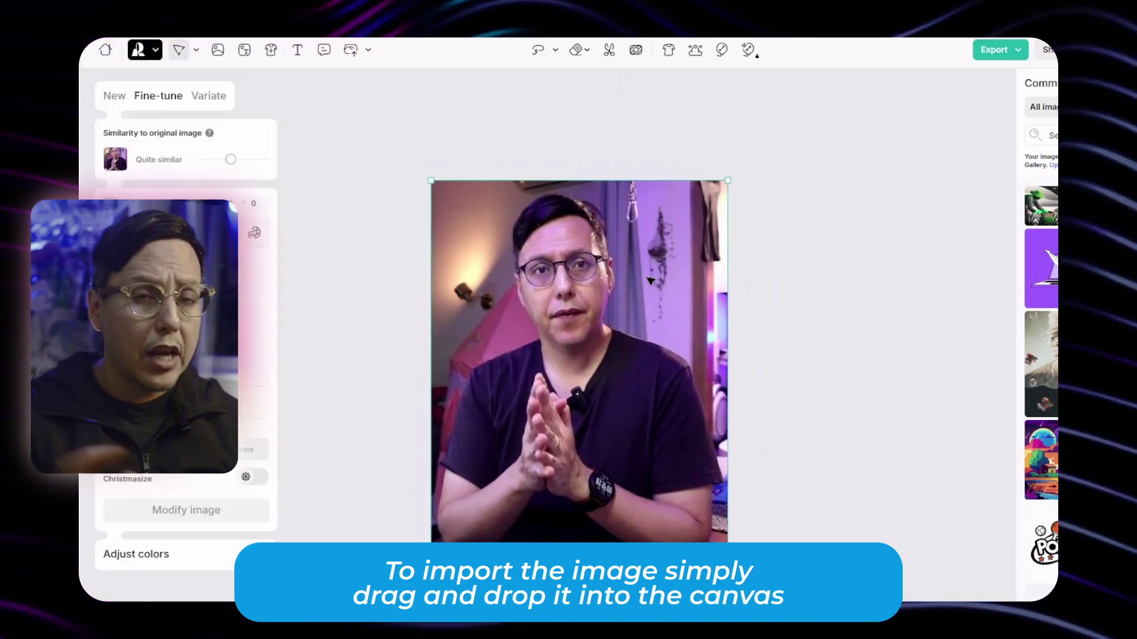
pyautogui.click(886, 282)
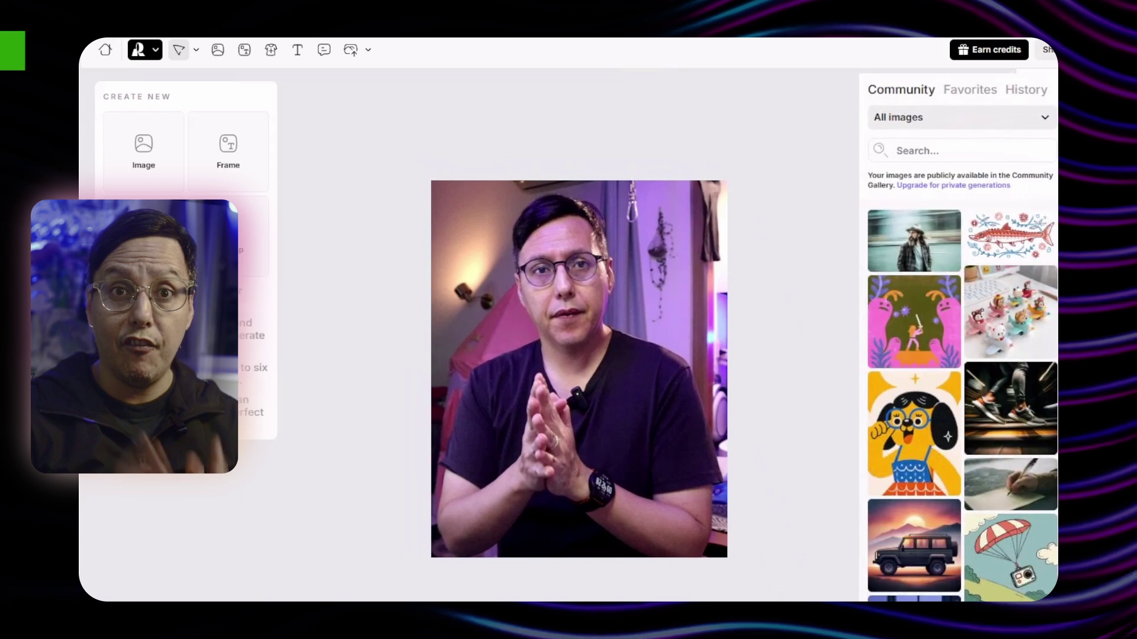
# - Search the community gallery for "profile picture"
pyautogui.scroll(-10, 980, 329)
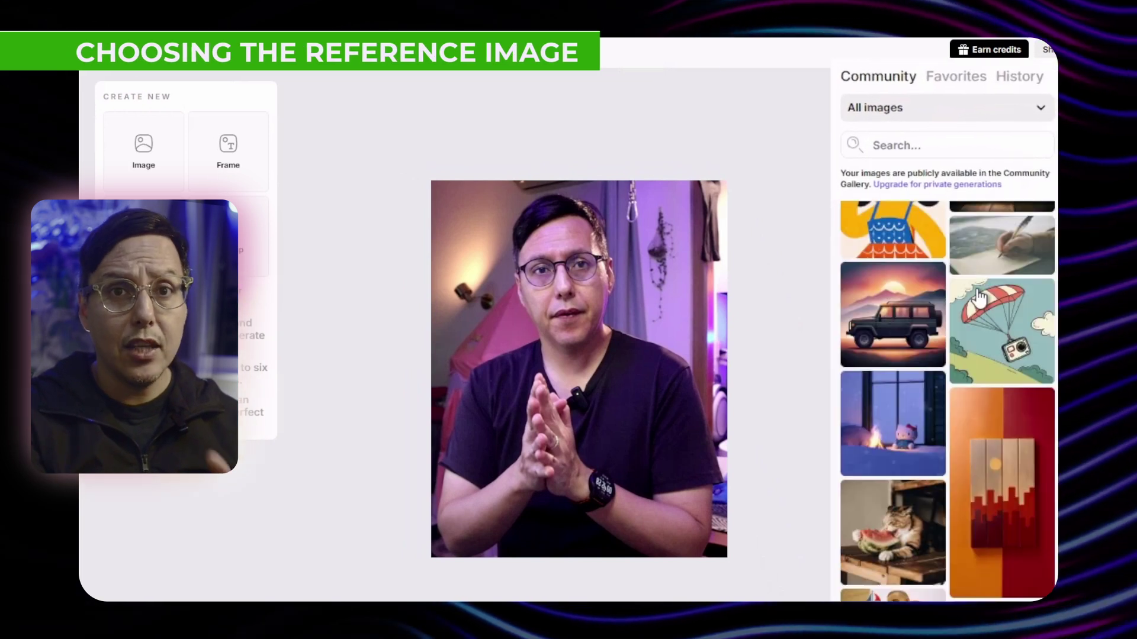
pyautogui.scroll(-10, 980, 330)
pyautogui.click(872, 136)
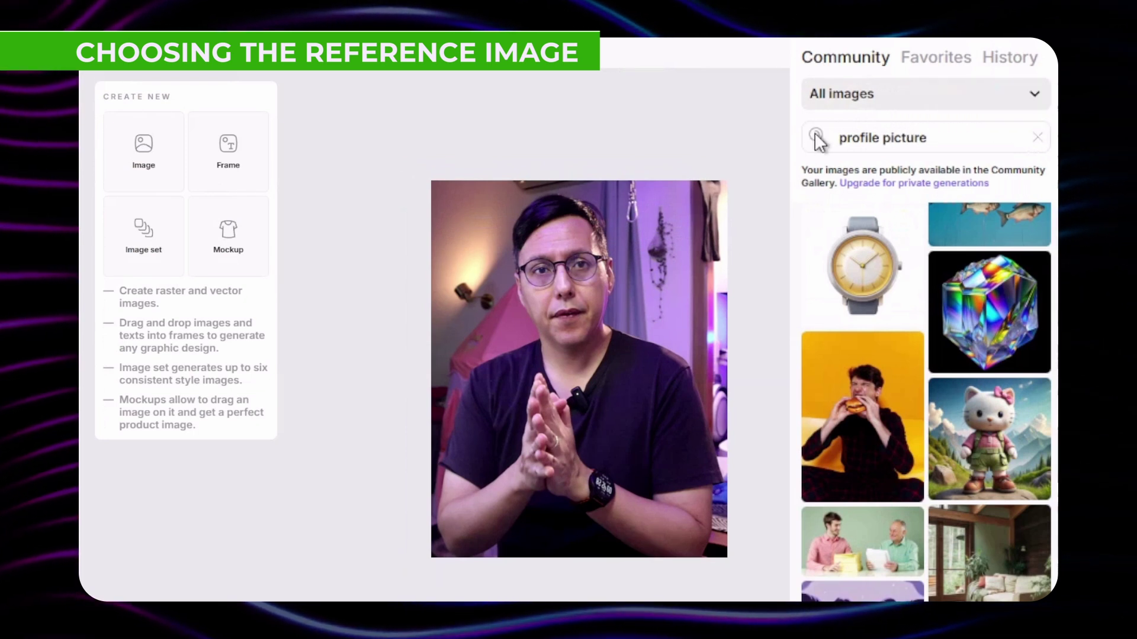
pyautogui.write('profile picture')
pyautogui.press('Return')
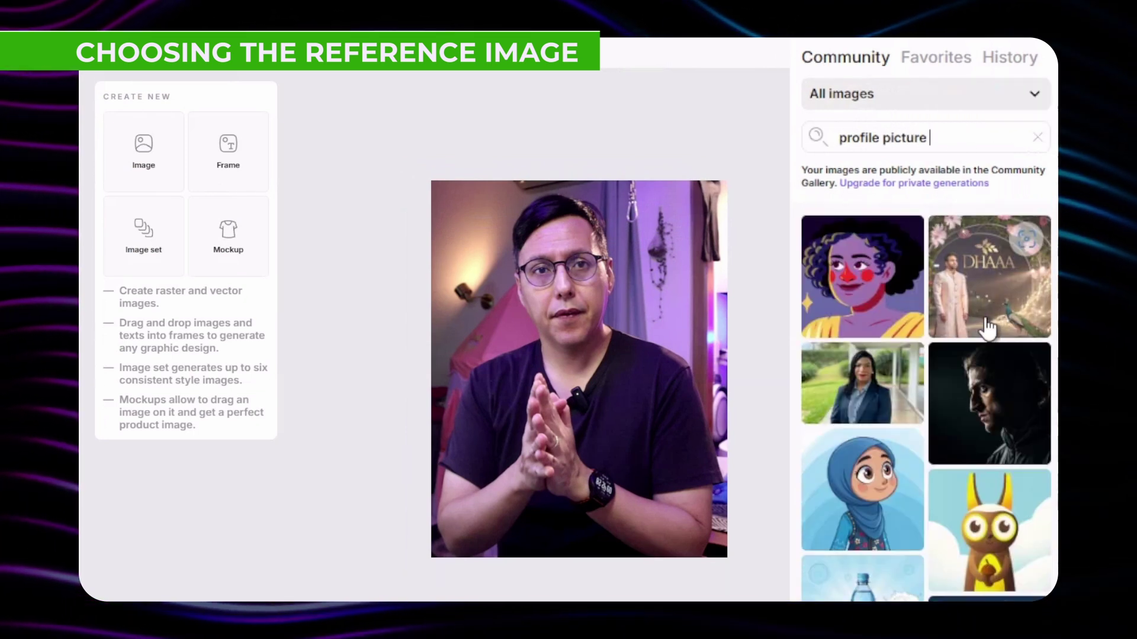
# - Browse the profile picture results for a reference and place the portrait in a dark suit beside the imported photo
pyautogui.scroll(-10, 983, 322)
pyautogui.scroll(-12, 887, 577)
pyautogui.scroll(-12, 982, 567)
pyautogui.scroll(-12, 983, 566)
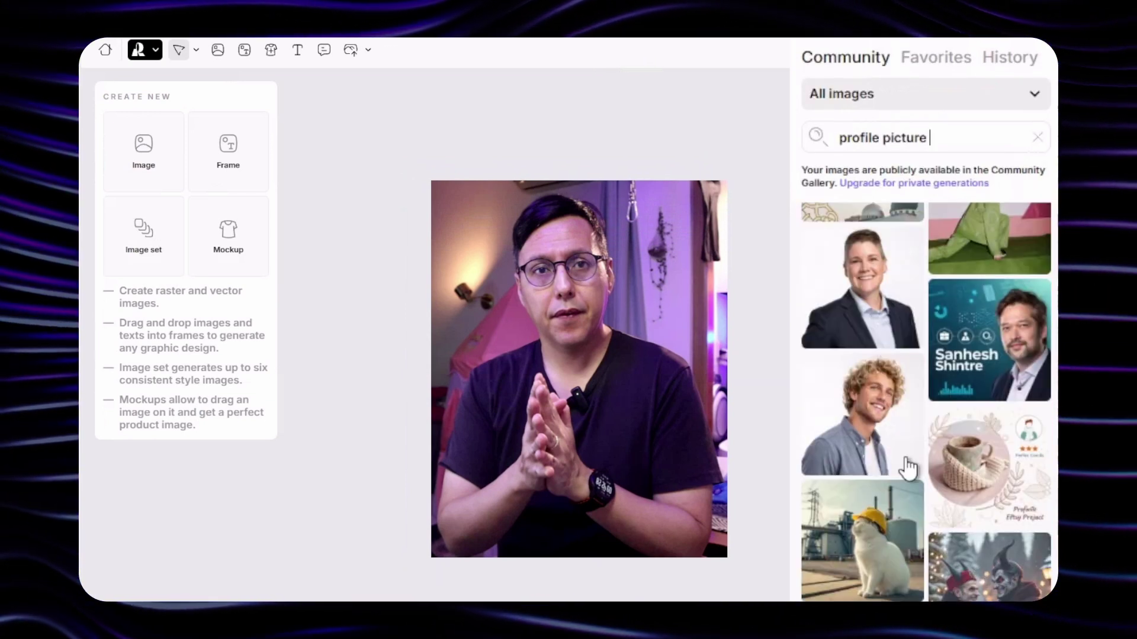
pyautogui.scroll(-12, 874, 432)
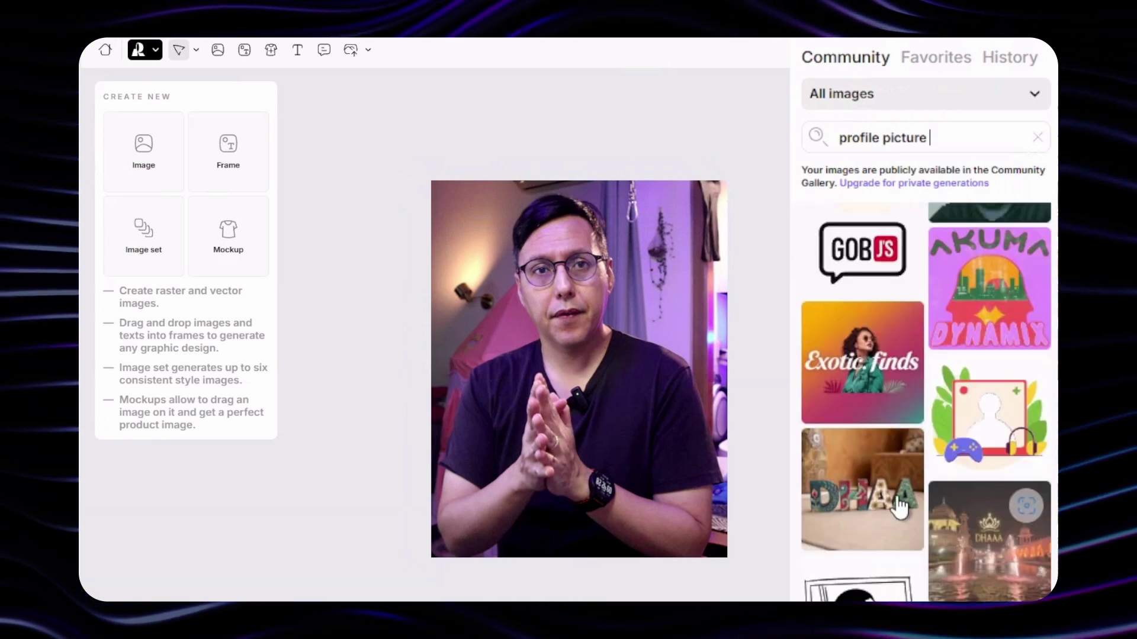
pyautogui.scroll(-12, 946, 513)
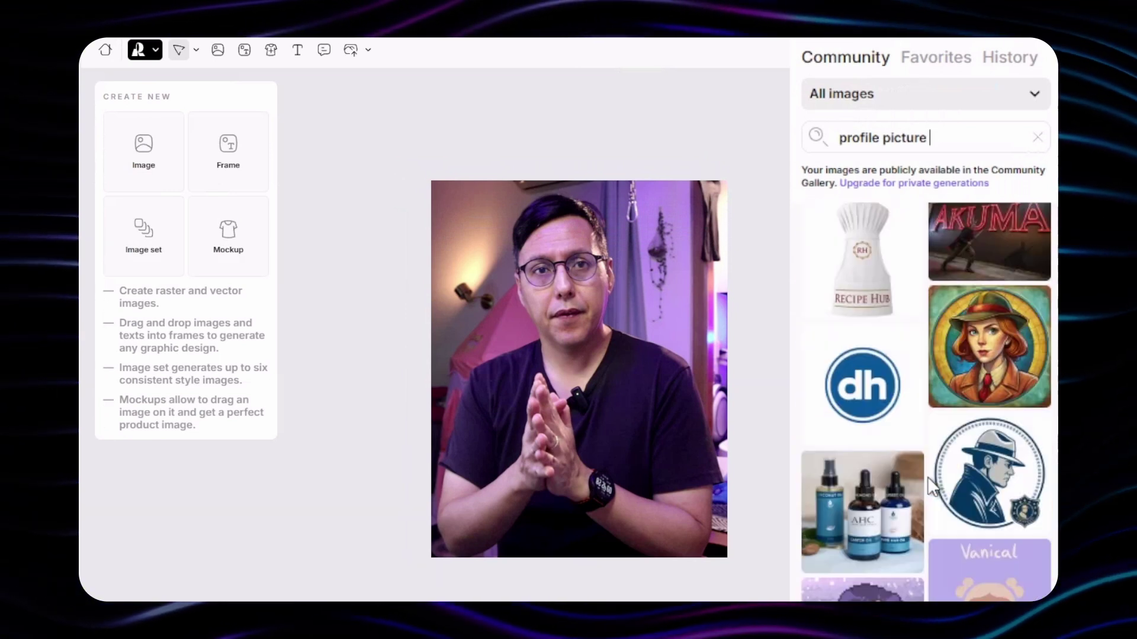
pyautogui.scroll(-10, 927, 477)
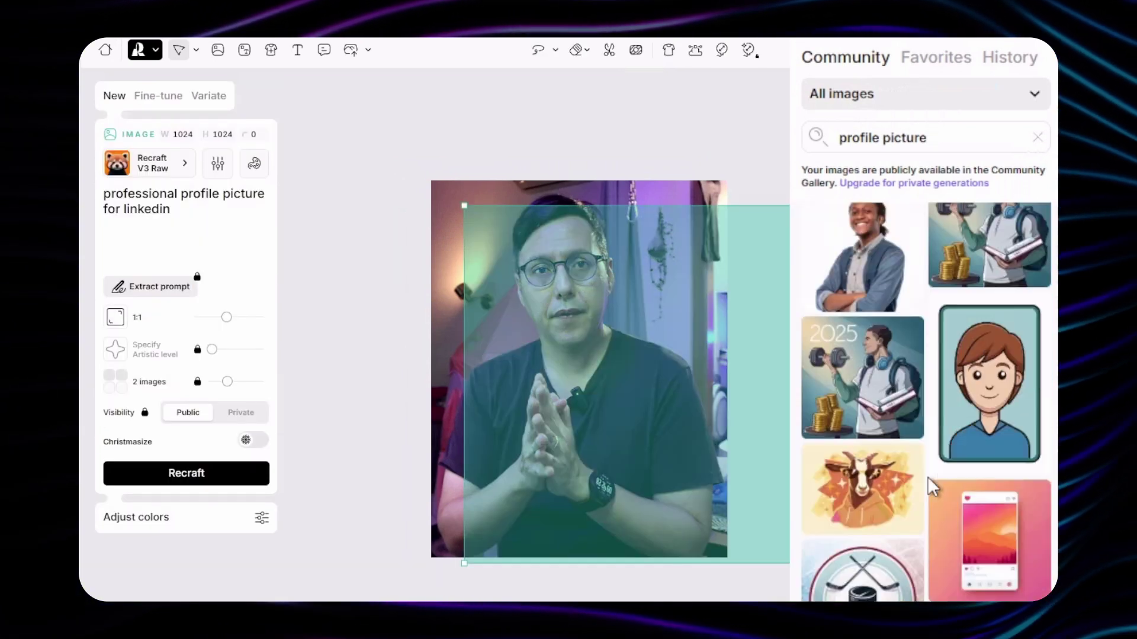
pyautogui.scroll(-4, 928, 477)
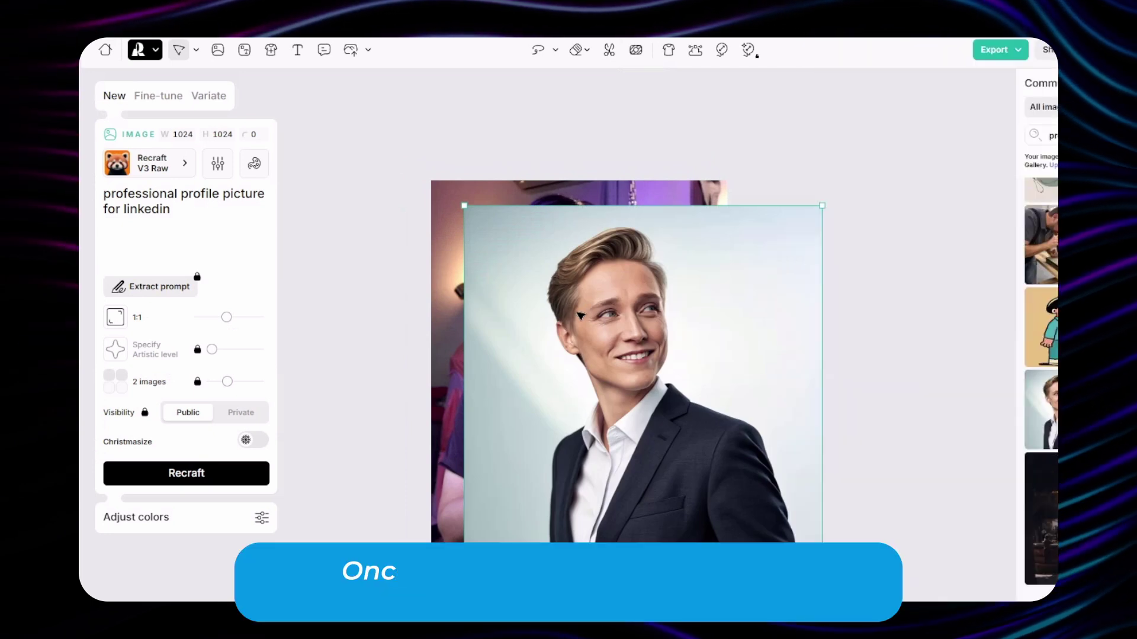
pyautogui.moveTo(599, 329); pyautogui.dragTo(873, 301)
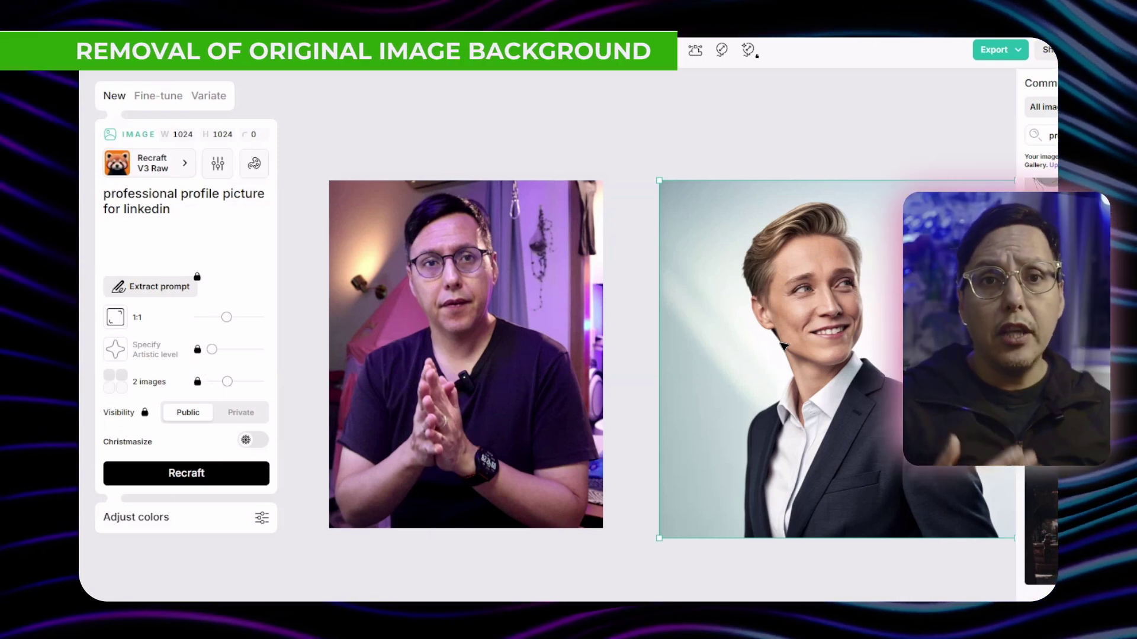
# - Duplicate the original photo and place the copy behind the reference portrait
pyautogui.click(437, 307)
pyautogui.moveTo(437, 307); pyautogui.dragTo(843, 279)
pyautogui.moveTo(875, 174); pyautogui.dragTo(848, 203)
pyautogui.click(614, 120)
# - Remove the background of the original photo of the man in glasses
pyautogui.click(485, 270)
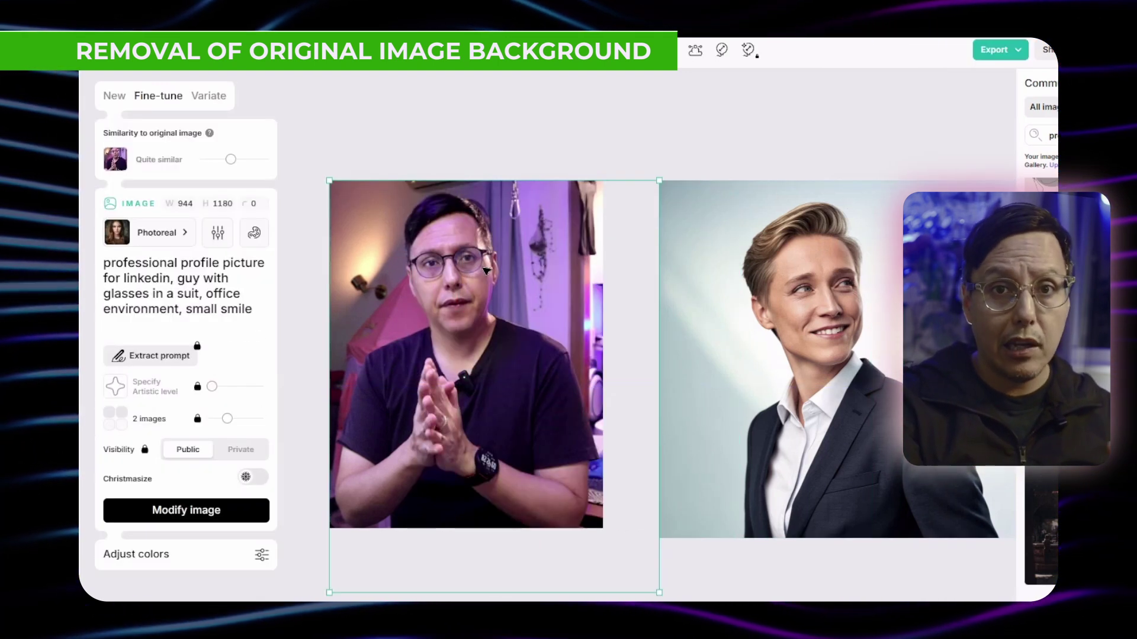
pyautogui.rightClick(485, 270)
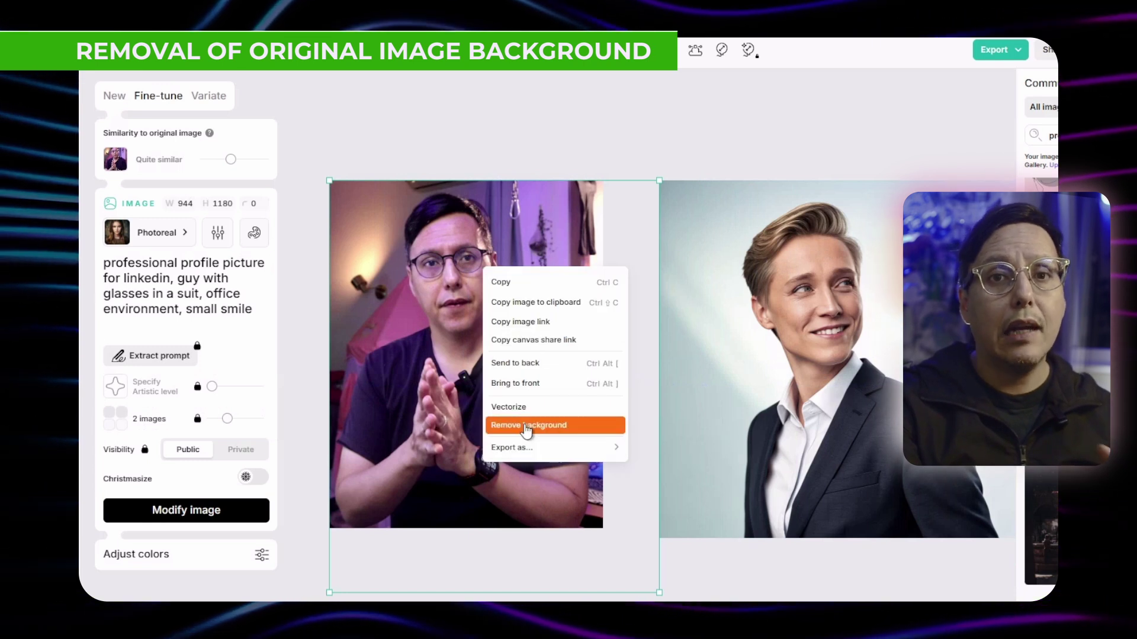
pyautogui.click(526, 426)
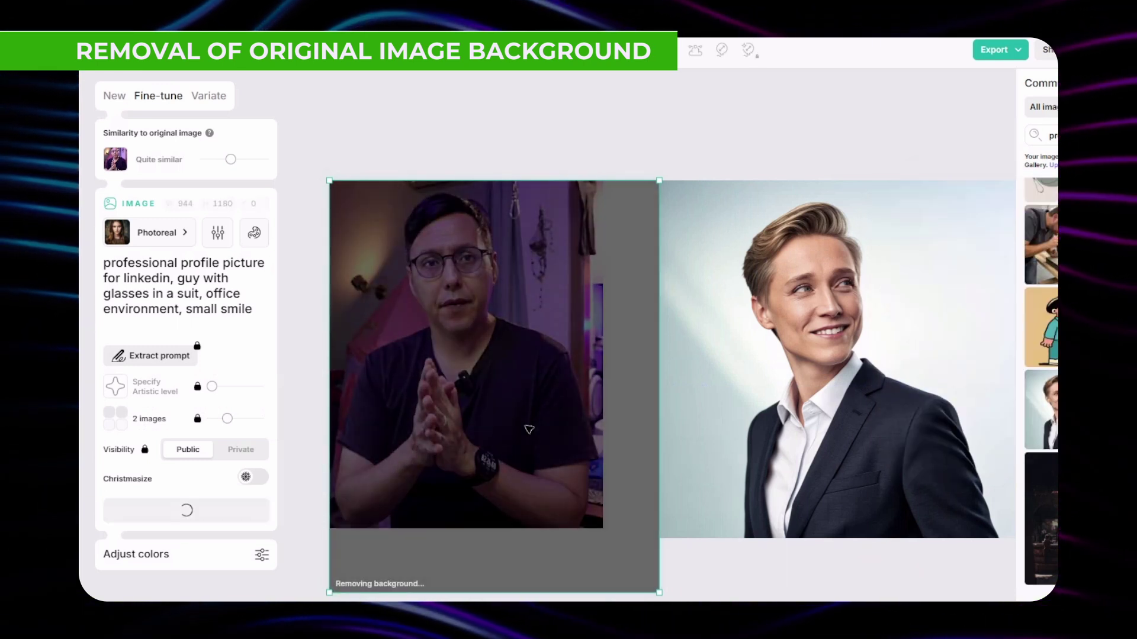
pyautogui.click(379, 142)
# - Create a new image frame with a 2:3 aspect ratio and place it in the empty space beside the reference portrait
pyautogui.click(144, 162)
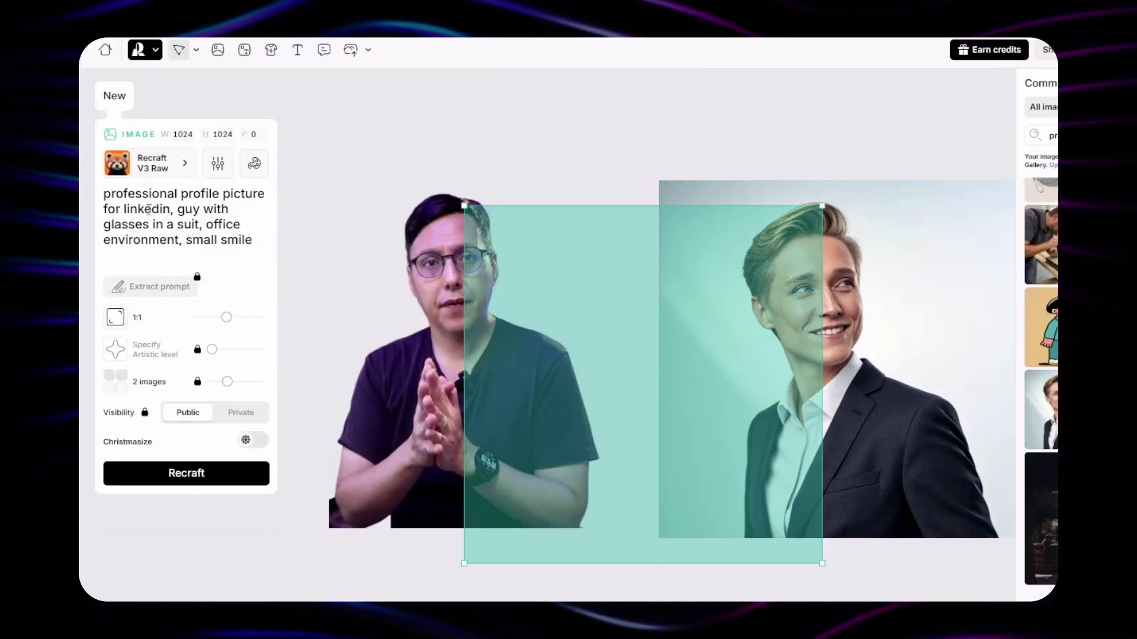
pyautogui.press('BackSpace')
pyautogui.press('BackSpace')
pyautogui.moveTo(226, 317); pyautogui.dragTo(245, 319)
pyautogui.scroll(-5, 613, 302)
pyautogui.moveTo(590, 287); pyautogui.dragTo(735, 289)
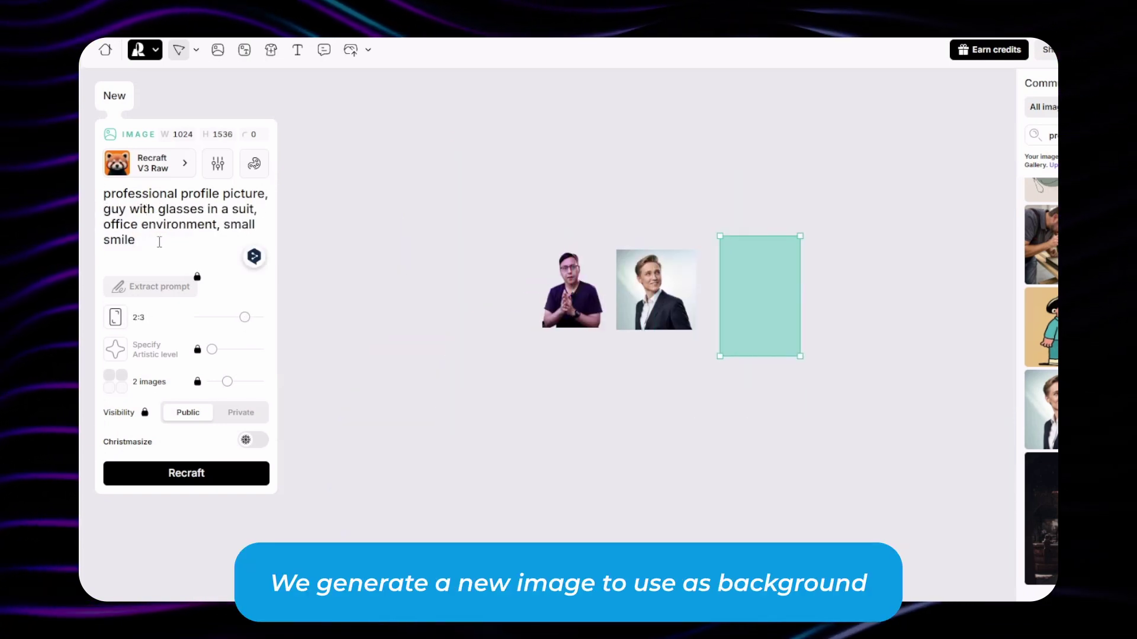
# - Replace the new frame's prompt with "a creative office background, bookeh, dof" and generate the image
pyautogui.hotkey('ctrl', 'a')
pyautogui.press('BackSpace')
pyautogui.write('a creative o')
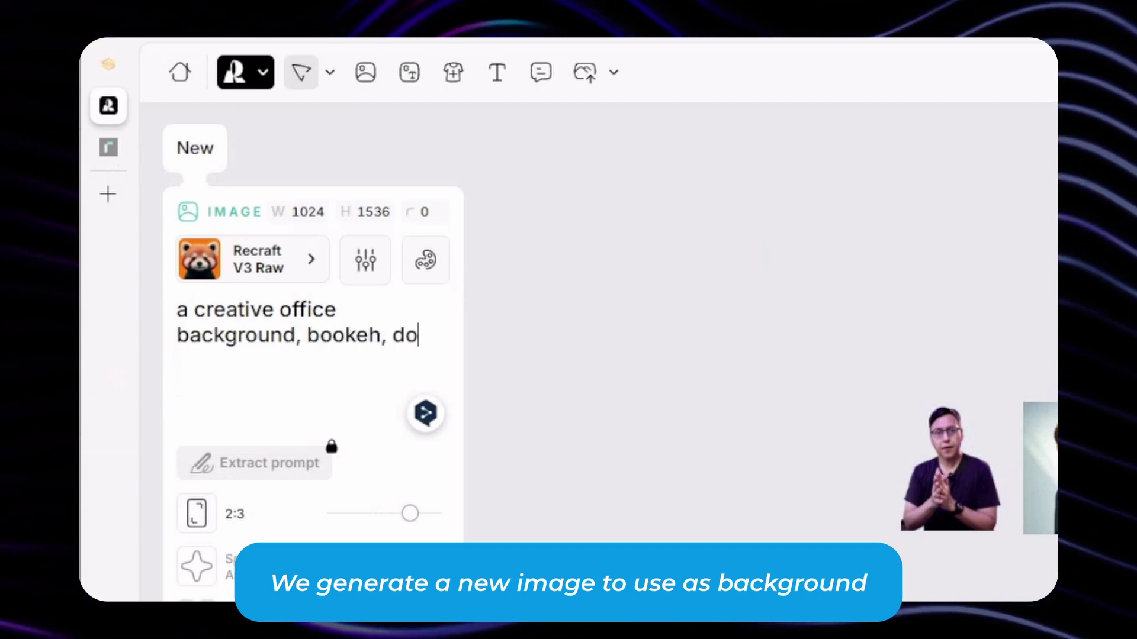
pyautogui.write('f')
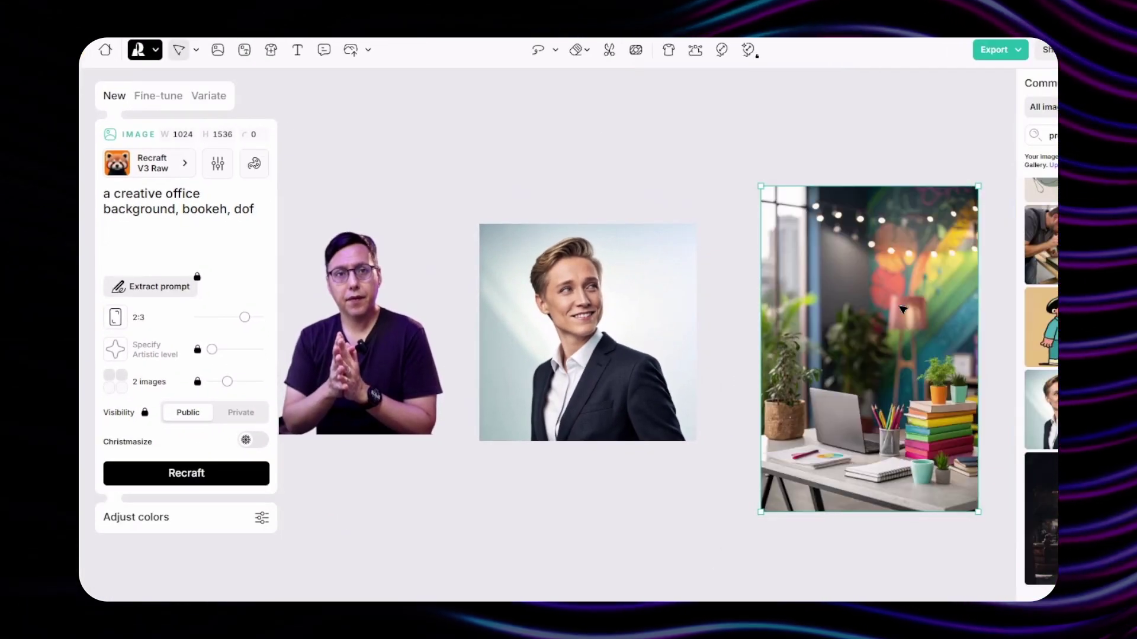
# - Move the generated office image onto the cut-out portrait and send it behind the portrait
pyautogui.click(868, 133)
pyautogui.moveTo(882, 307); pyautogui.dragTo(400, 306)
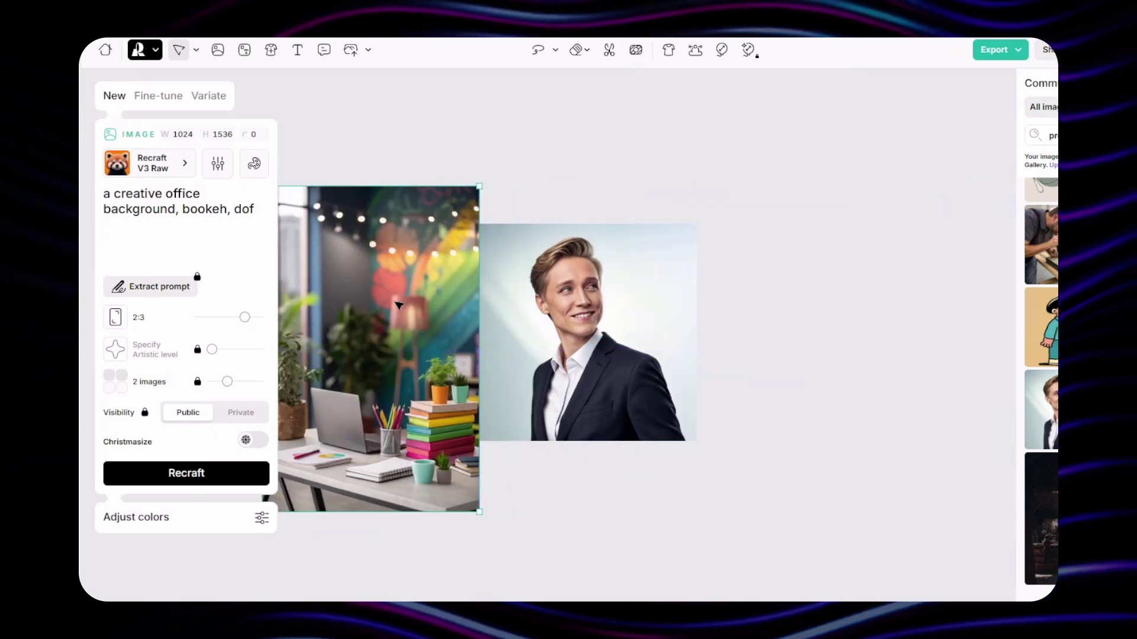
pyautogui.hotkey('ctrl', '[')
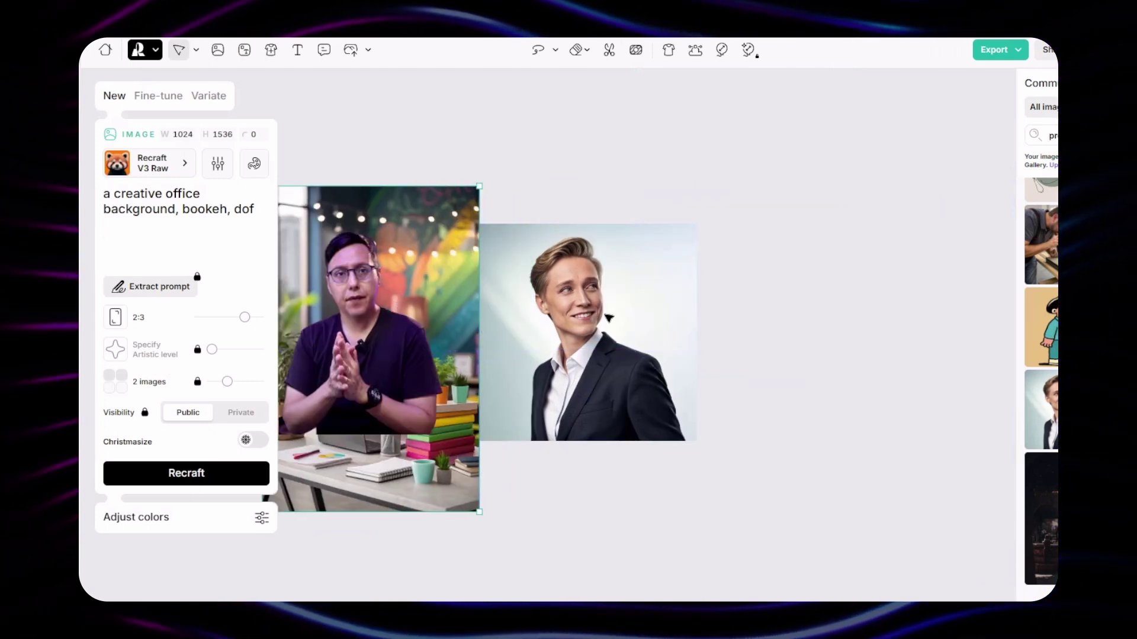
# - Move the reference portrait away from the composition and set the original photo's copy aside below it
pyautogui.moveTo(607, 308); pyautogui.dragTo(851, 314)
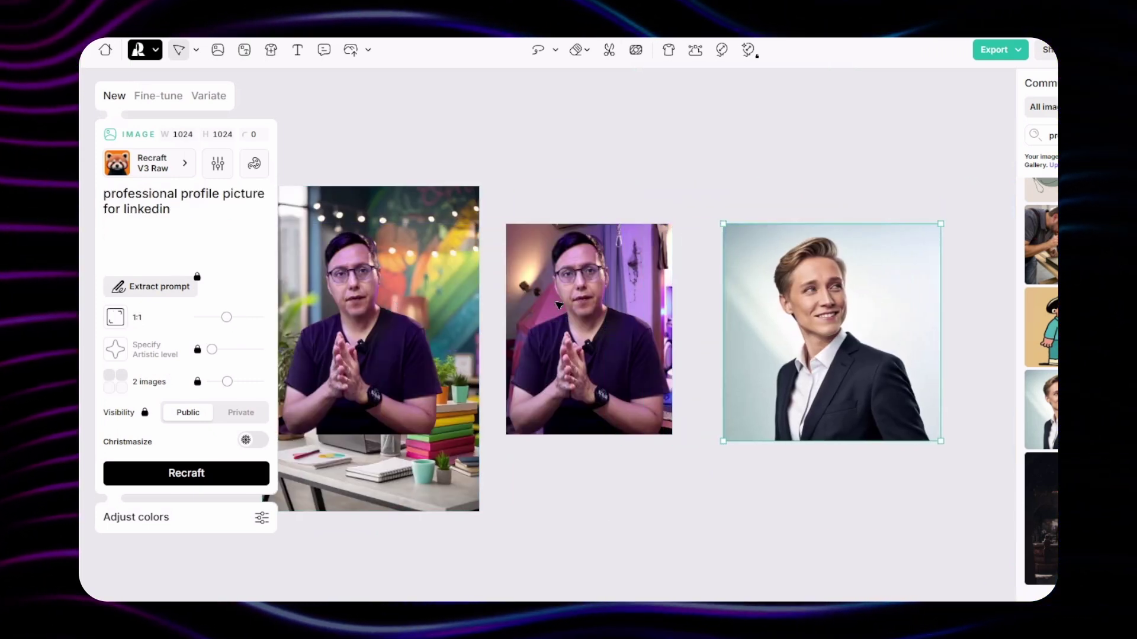
pyautogui.click(570, 291)
pyautogui.moveTo(570, 291); pyautogui.dragTo(904, 557)
pyautogui.click(797, 489)
# - Enlarge and align the cut-out portrait over the office background, select both images and merge them into one
pyautogui.click(397, 346)
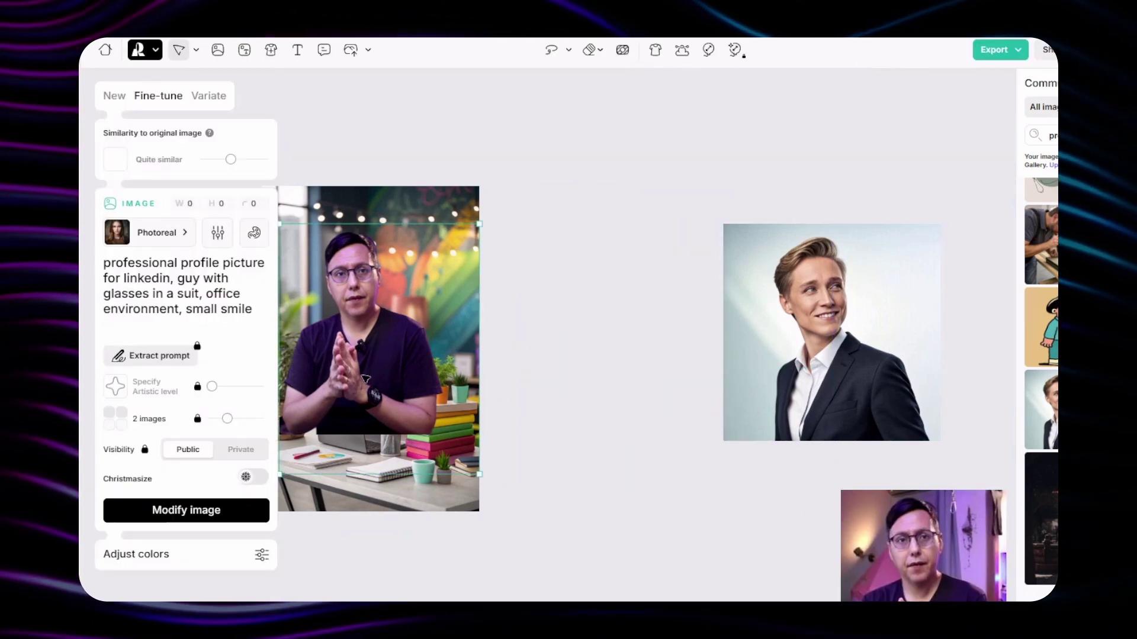
pyautogui.moveTo(397, 345); pyautogui.dragTo(583, 339)
pyautogui.moveTo(667, 470); pyautogui.dragTo(704, 556)
pyautogui.moveTo(706, 234); pyautogui.dragTo(712, 227)
pyautogui.moveTo(743, 163); pyautogui.dragTo(557, 362)
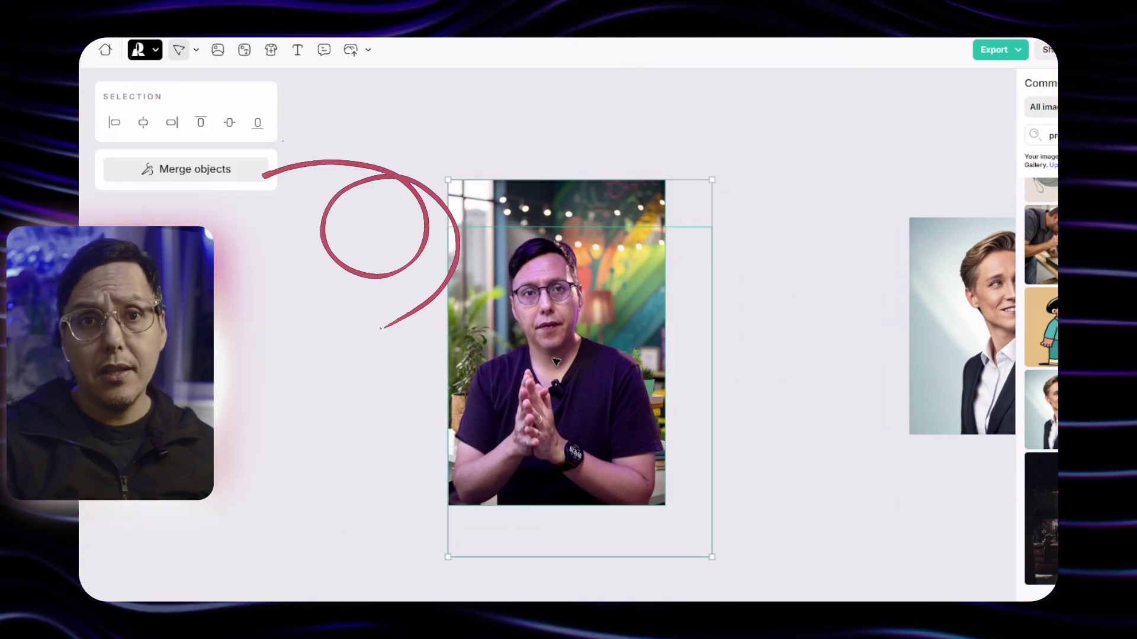
pyautogui.click(209, 176)
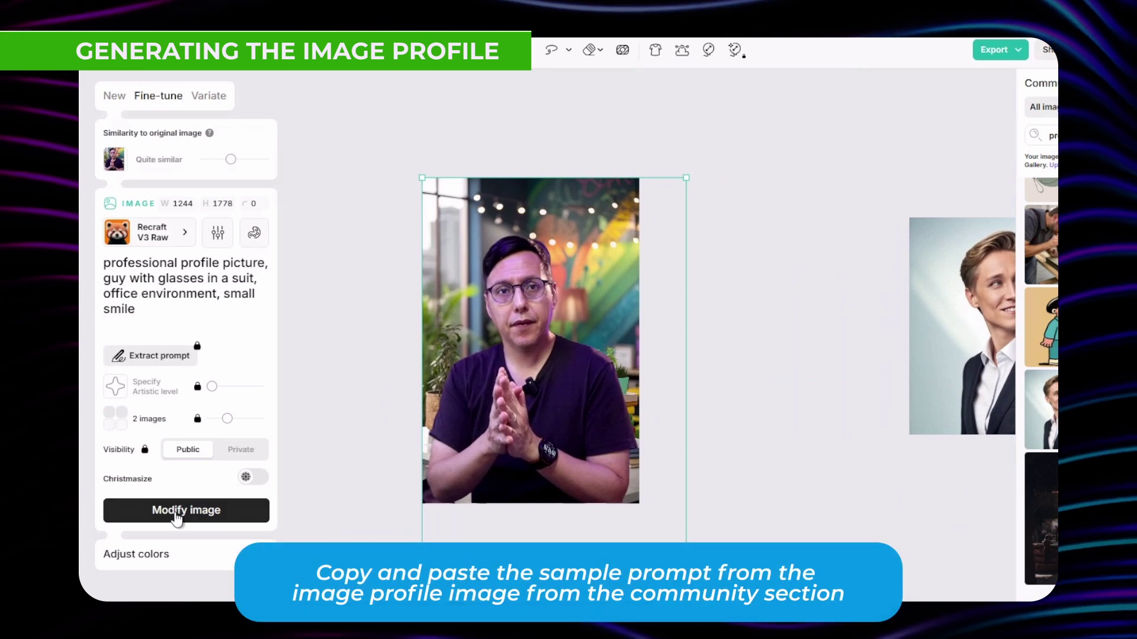
# - Modify the merged image with the prompt "professional profile picture, guy with glasses in a suit, office environment, small smile"
pyautogui.click(177, 514)
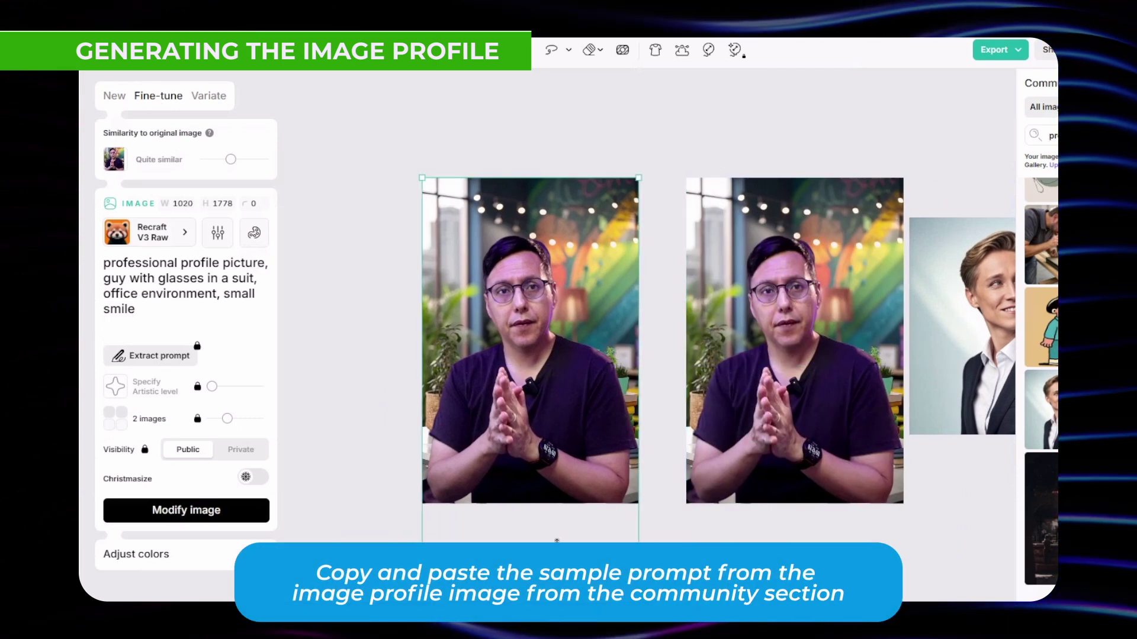
pyautogui.click(213, 514)
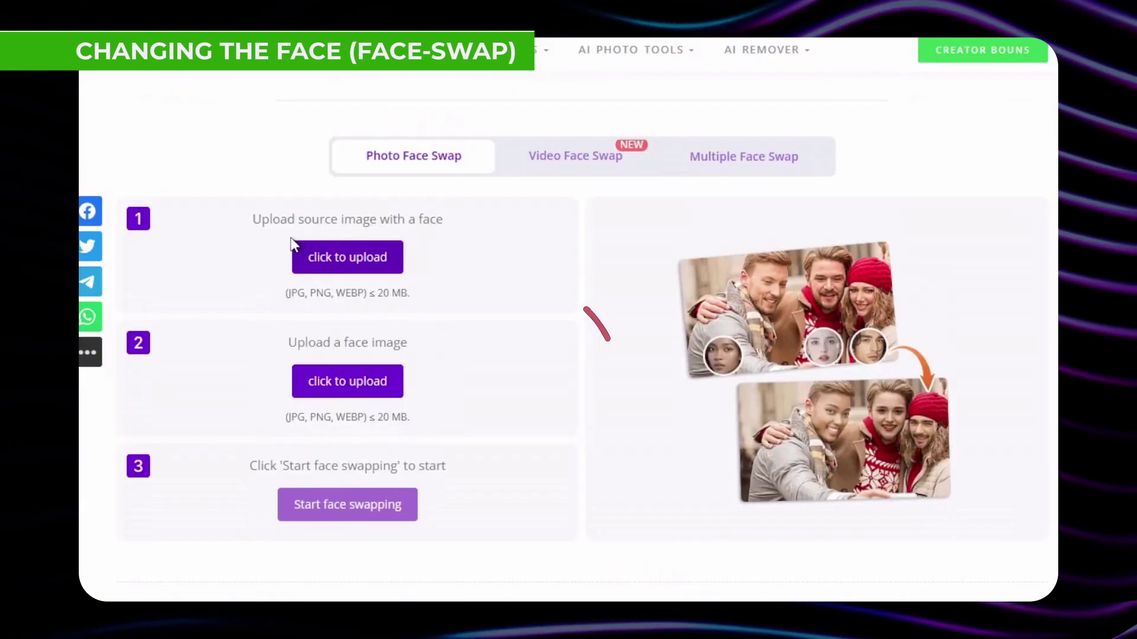
# - Switch to PixNova AI's Photo Face Swap, upload the generated suit portrait as source image and the original photo as face image
pyautogui.click(131, 211)
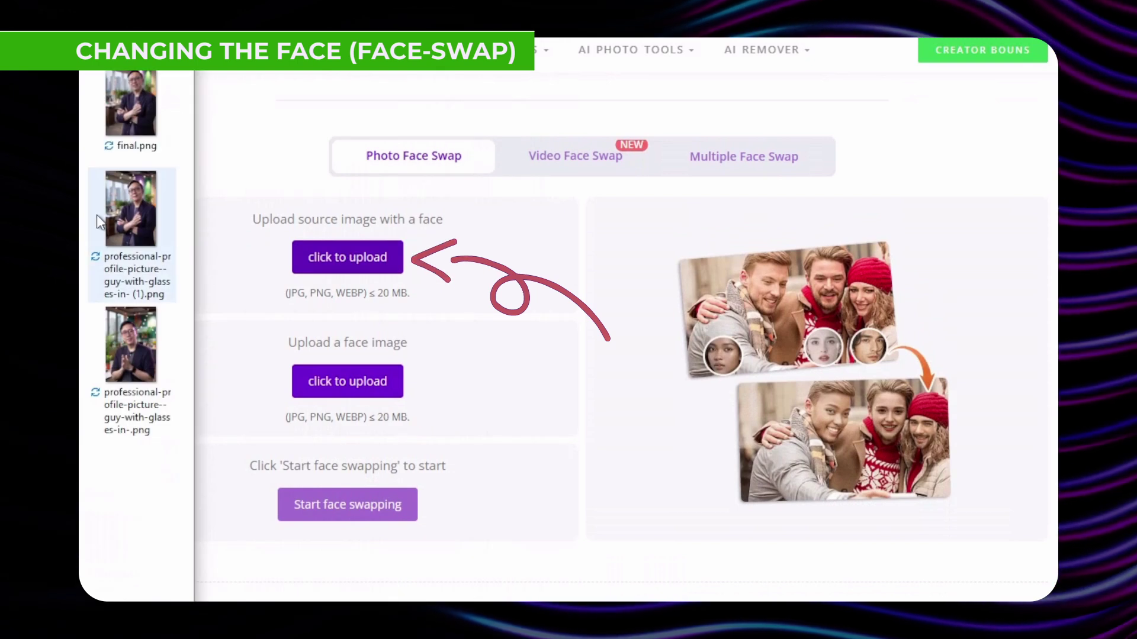
pyautogui.moveTo(130, 210); pyautogui.dragTo(341, 273)
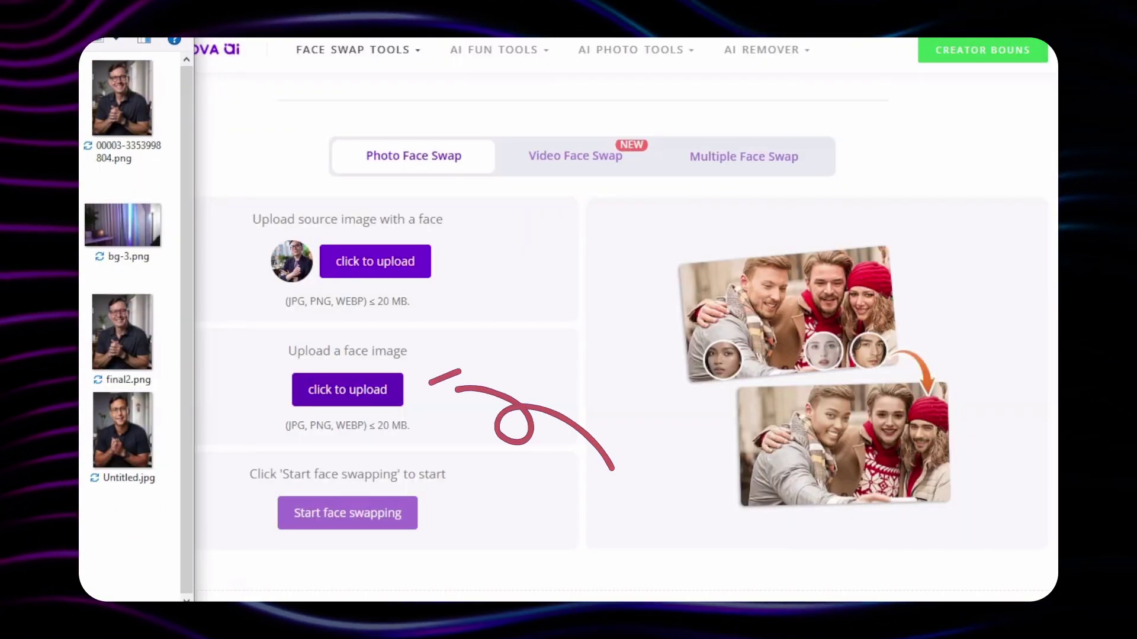
pyautogui.moveTo(85, 441); pyautogui.dragTo(538, 416)
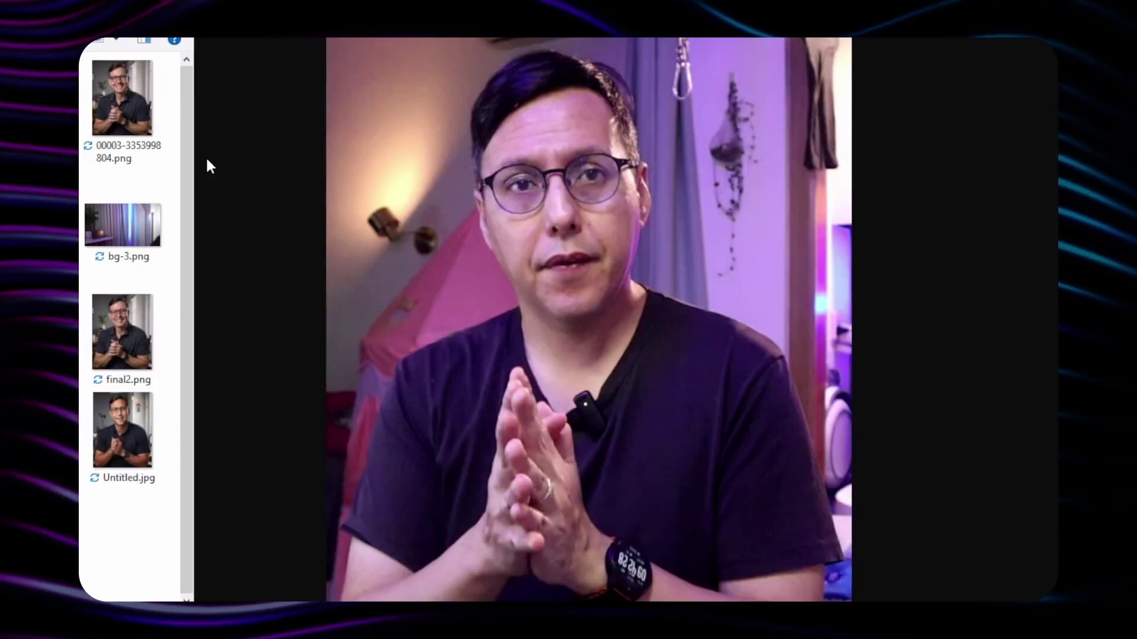
pyautogui.moveTo(128, 11); pyautogui.dragTo(51, 7)
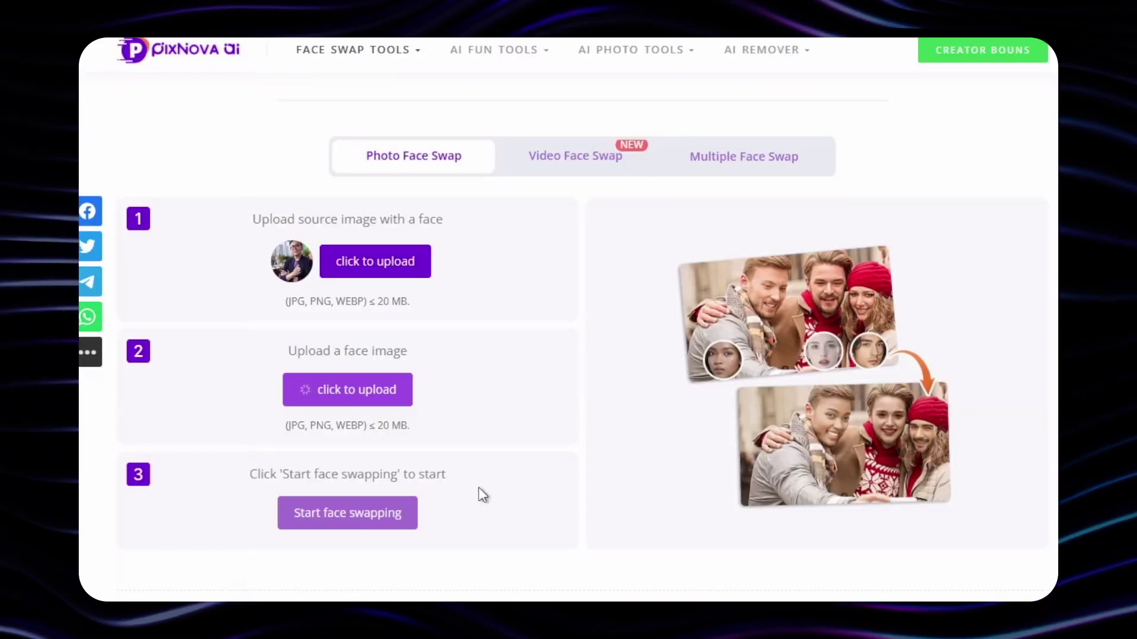
# - Start the face swap with the two uploaded images and open the result
pyautogui.scroll(-2, 511, 486)
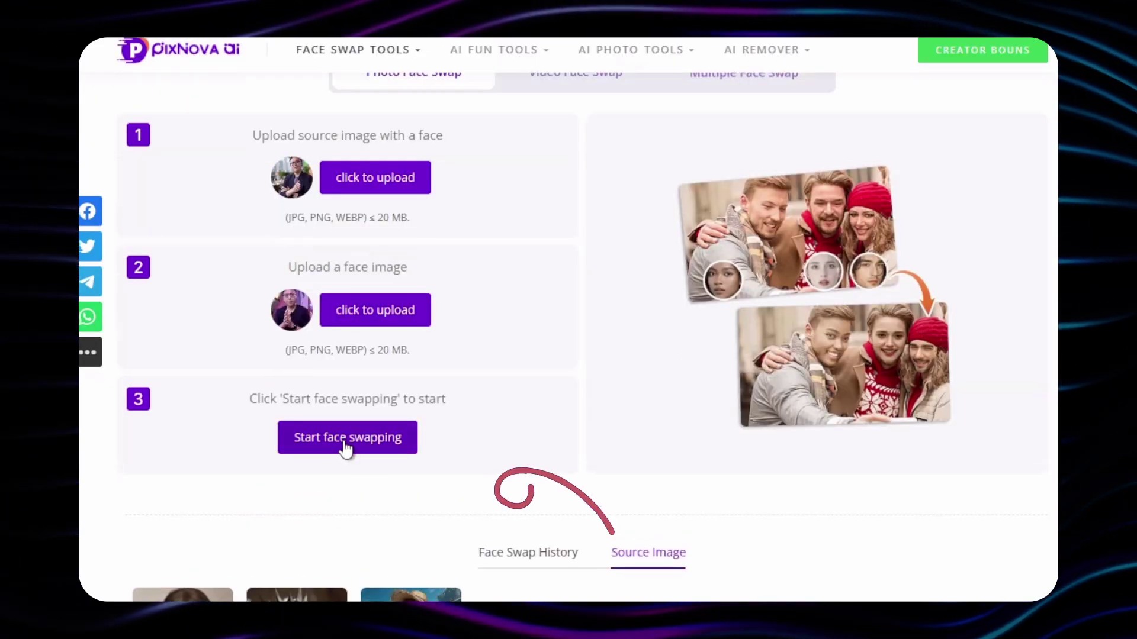
pyautogui.click(345, 447)
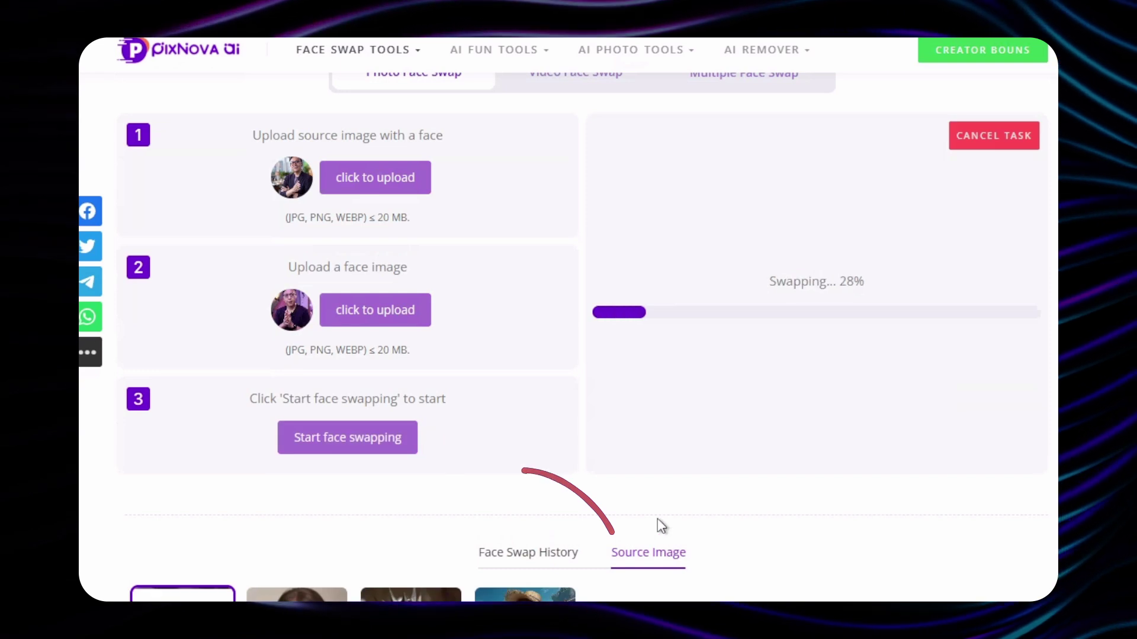
pyautogui.click(853, 278)
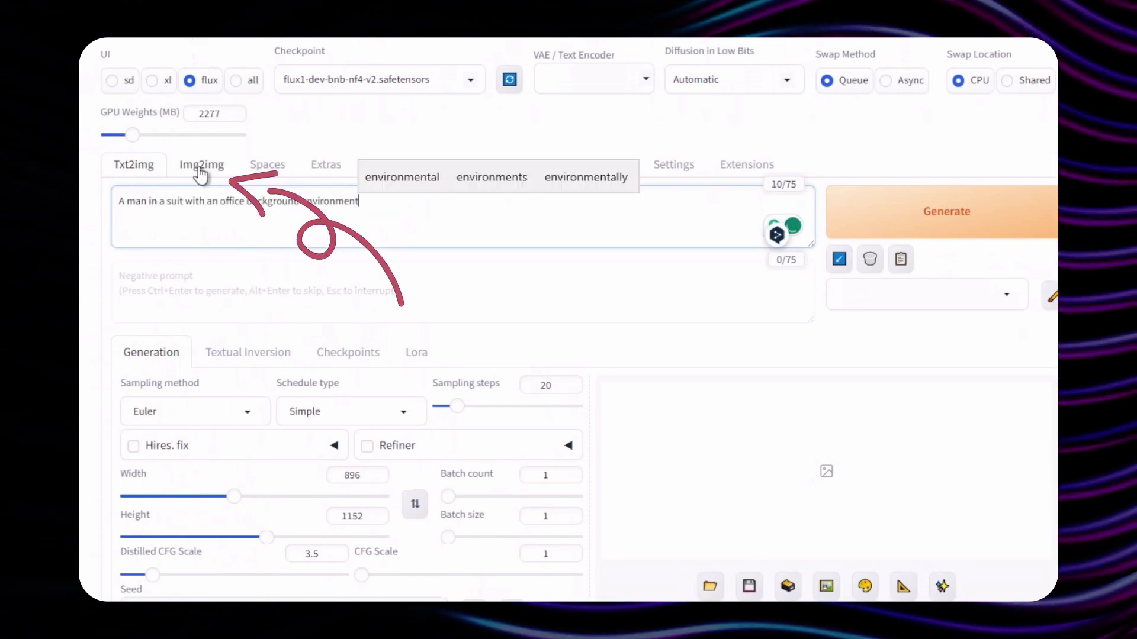
# - Switch to Stable Diffusion's image-to-image mode and load the face-swapped suit portrait as the reference image
pyautogui.click(203, 168)
pyautogui.click(132, 169)
pyautogui.click(201, 165)
pyautogui.click(286, 210)
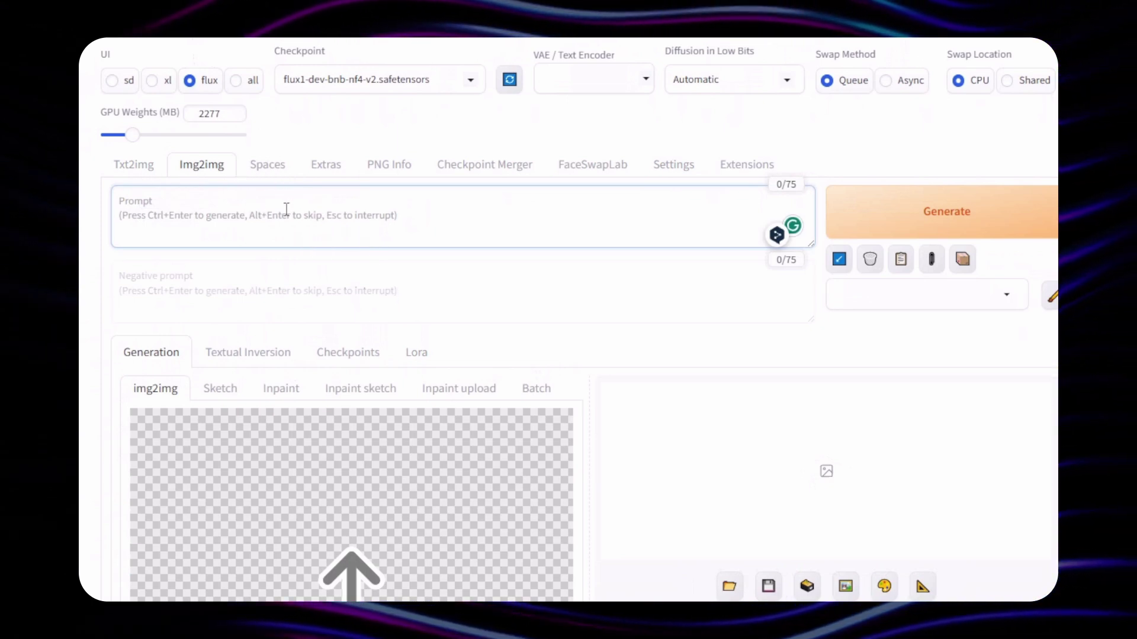
pyautogui.scroll(-5, 286, 209)
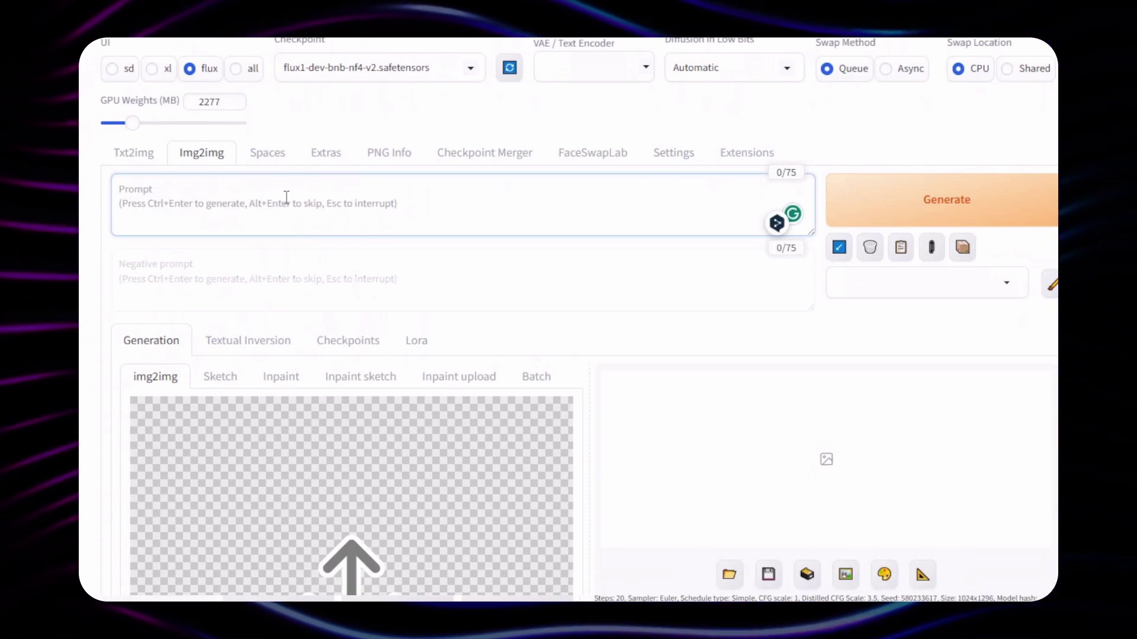
pyautogui.click(353, 320)
pyautogui.doubleClick(496, 435)
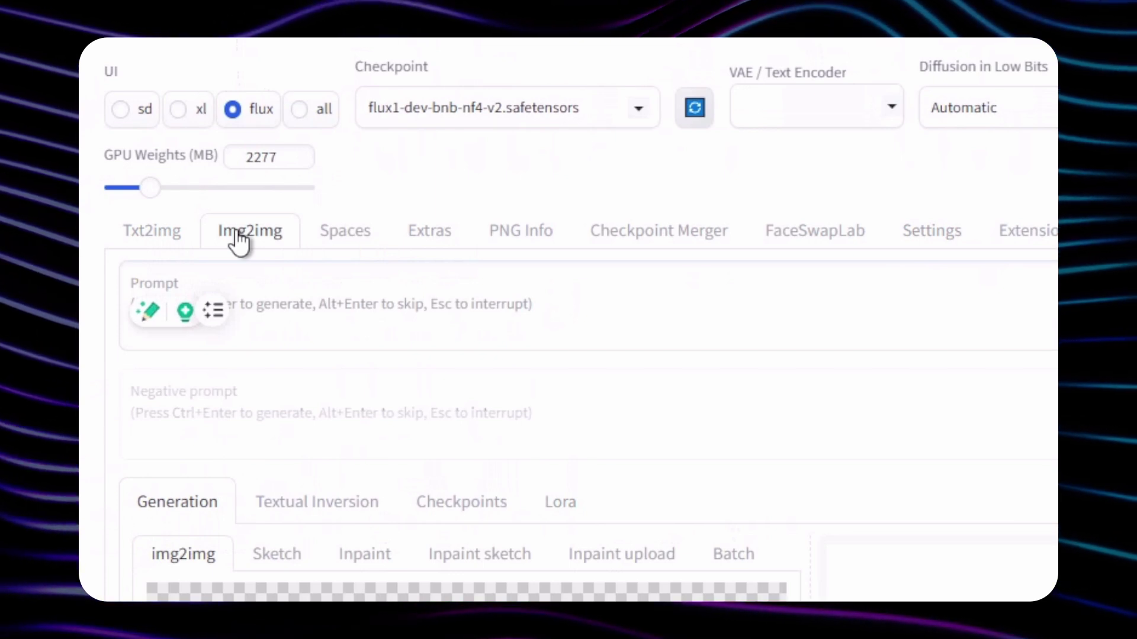
# - Enter the prompt "A man in a suit, smiling, office environment background" and view the generated image enlarged
pyautogui.click(372, 296)
pyautogui.write('A man in a suit with an office backg')
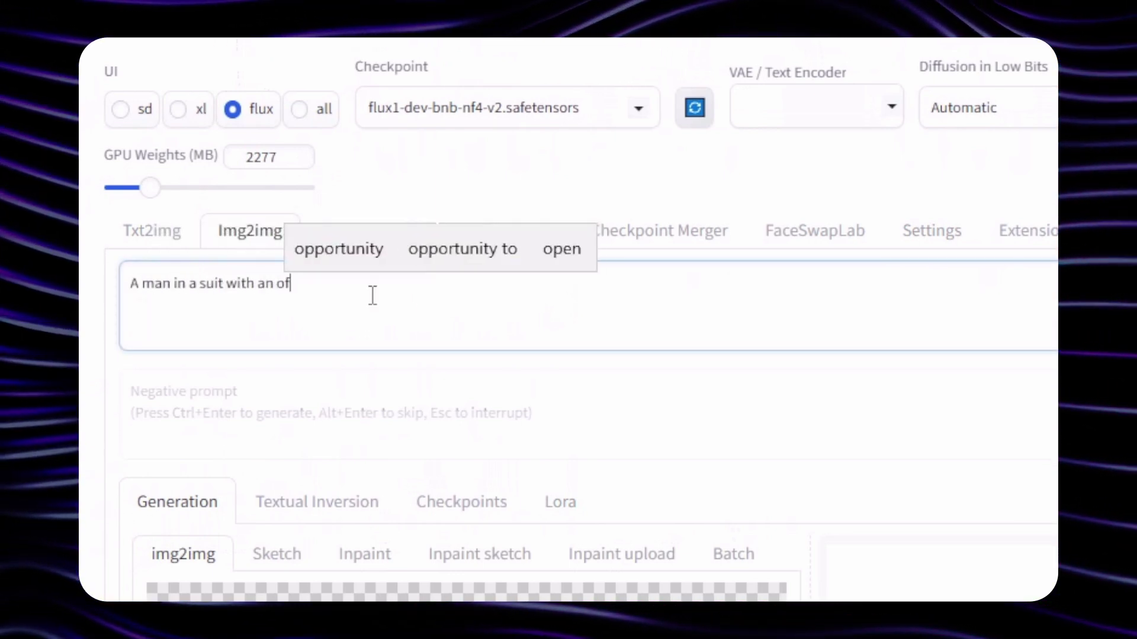
pyautogui.write('round environment')
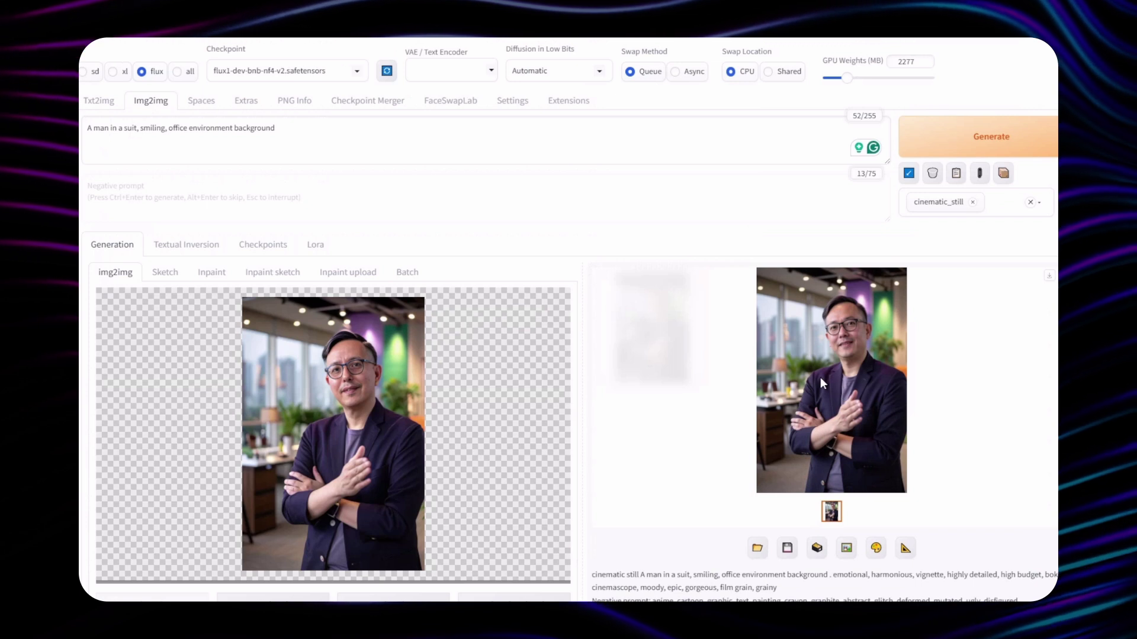
pyautogui.click(820, 378)
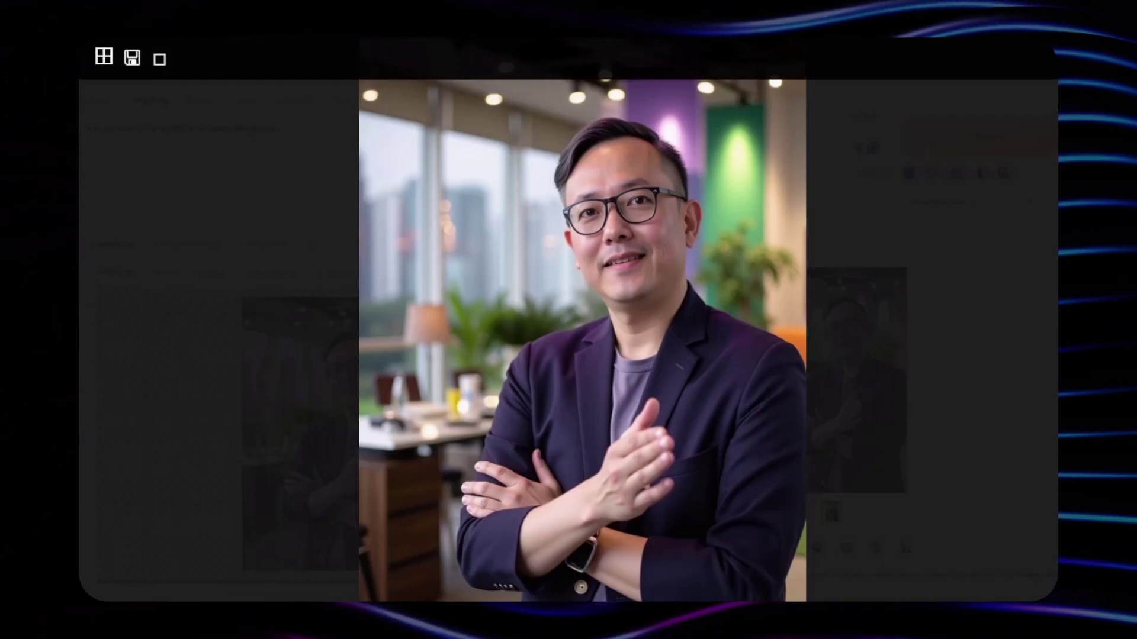
pyautogui.press('Escape')
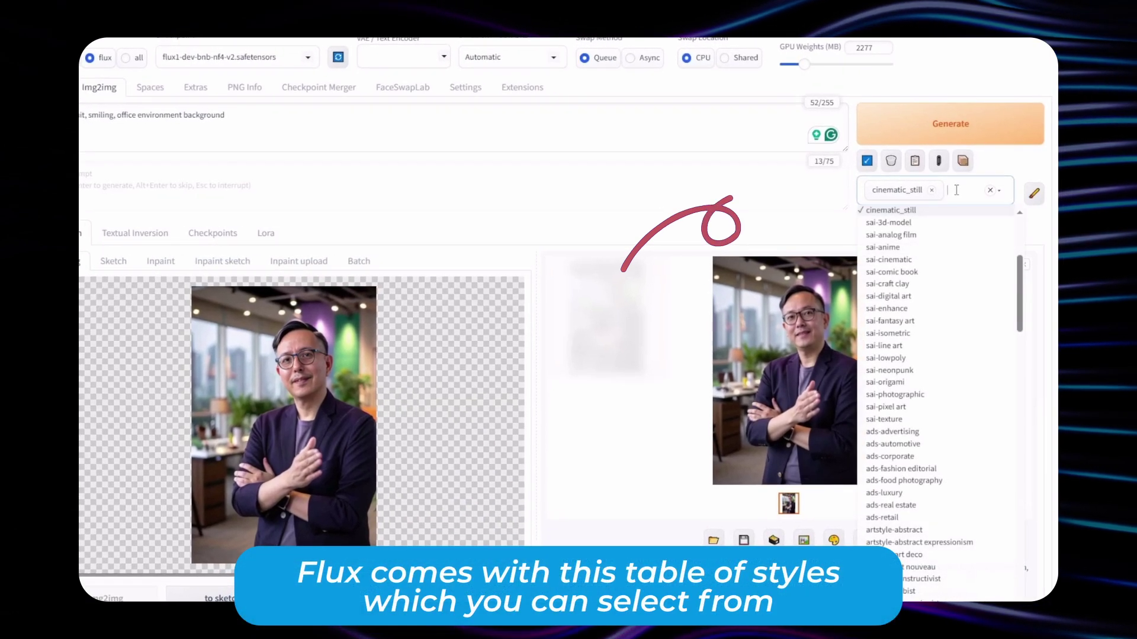
# - Add the style "Kamph_Realistic Photo Portraits (PO)" alongside cinematic_still and adjust the denoising strength
pyautogui.scroll(4, 954, 316)
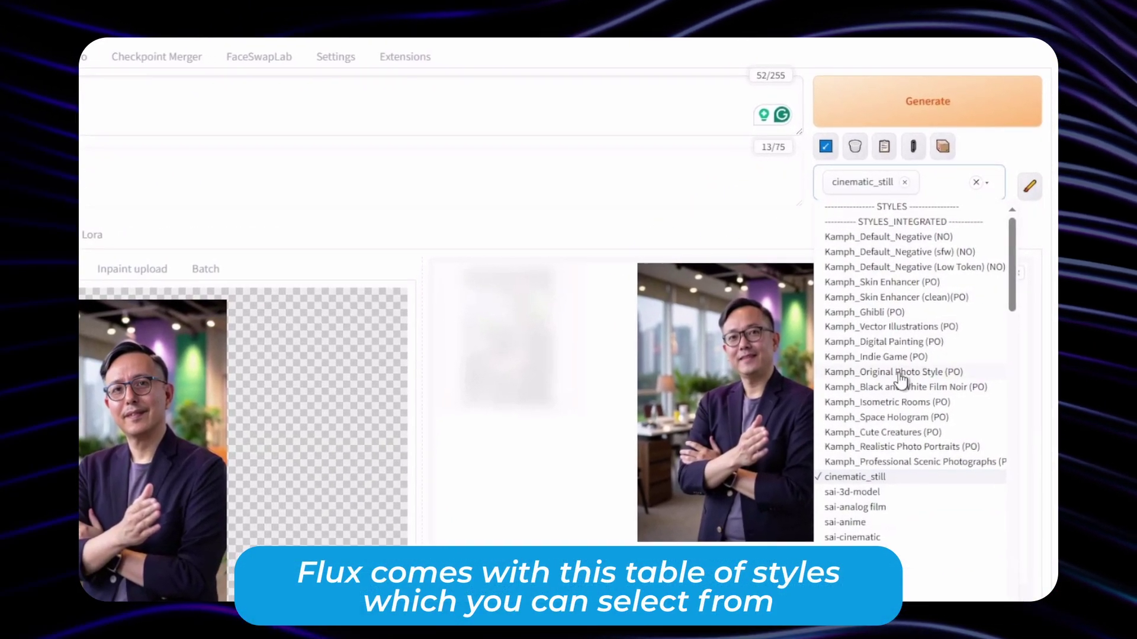
pyautogui.click(902, 446)
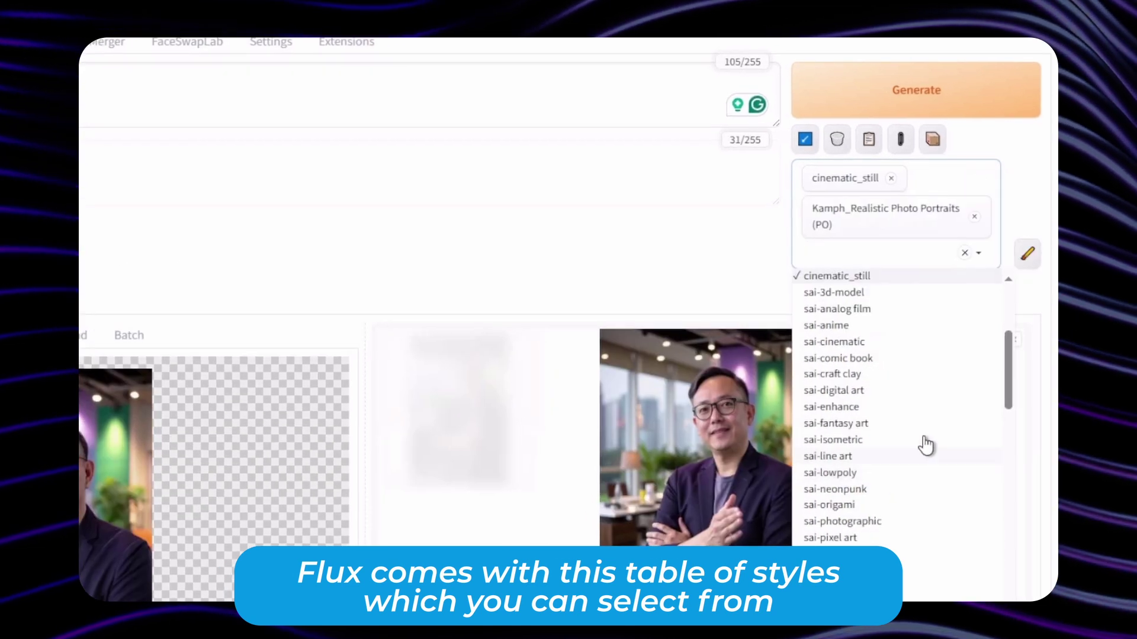
pyautogui.click(992, 48)
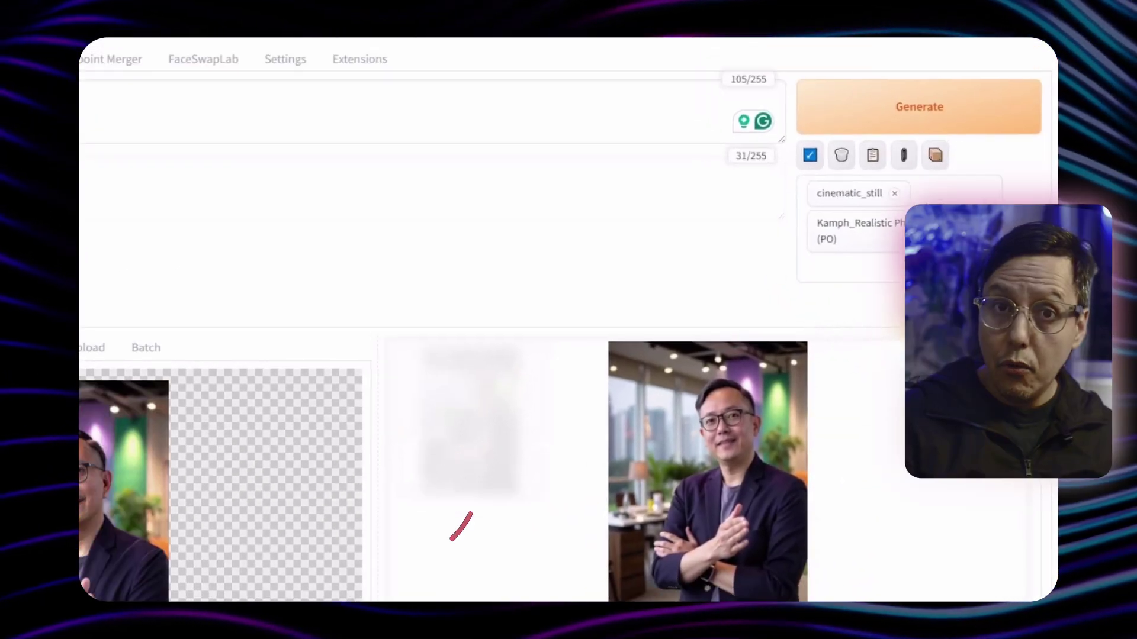
pyautogui.scroll(-5, 654, 487)
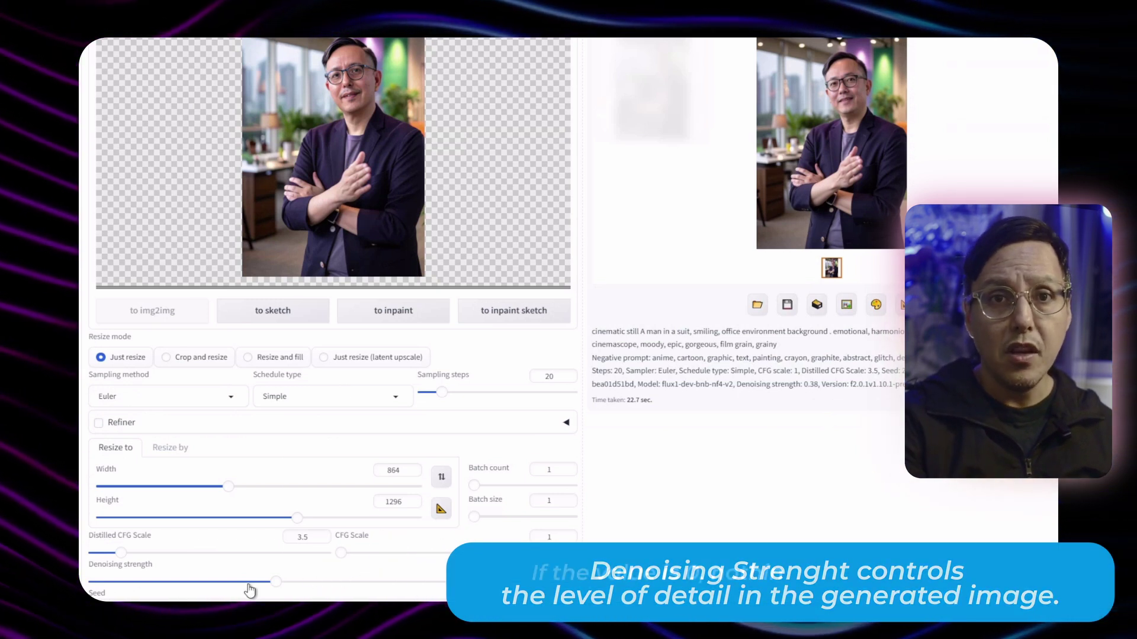
pyautogui.click(248, 583)
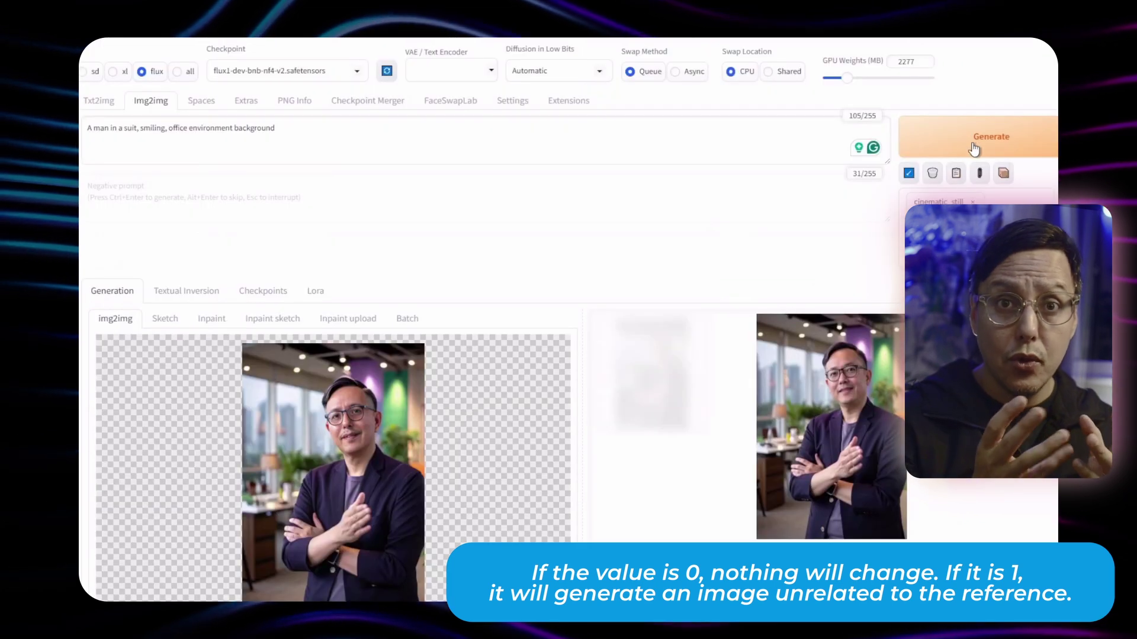
# - Generate the portrait again with both styles, view it enlarged and download it
pyautogui.click(974, 150)
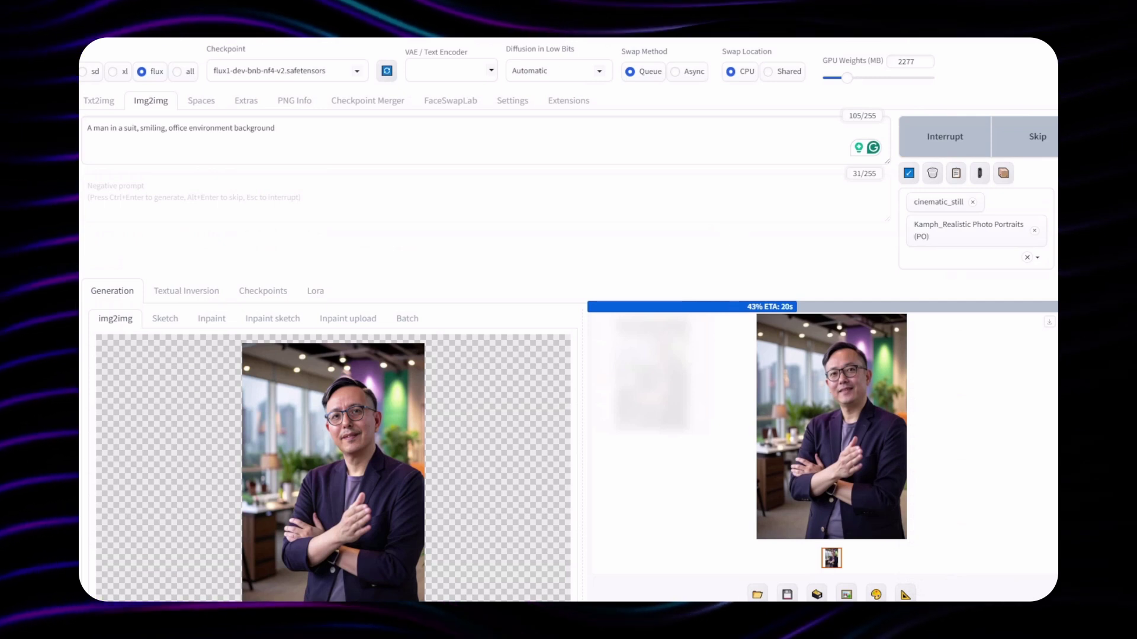
pyautogui.click(844, 449)
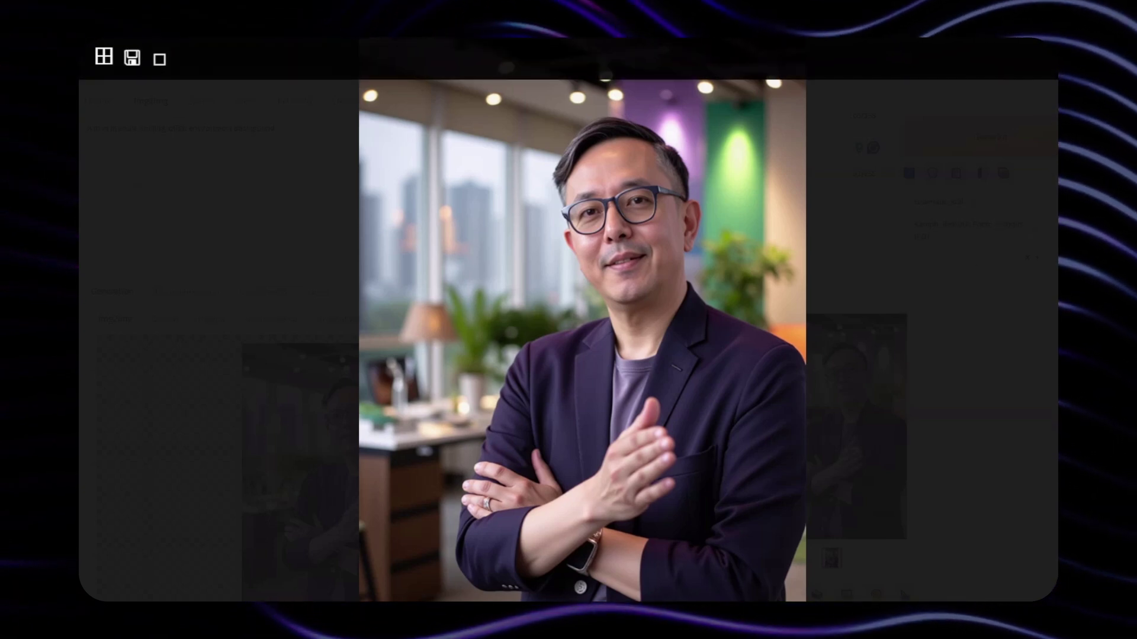
pyautogui.click(994, 290)
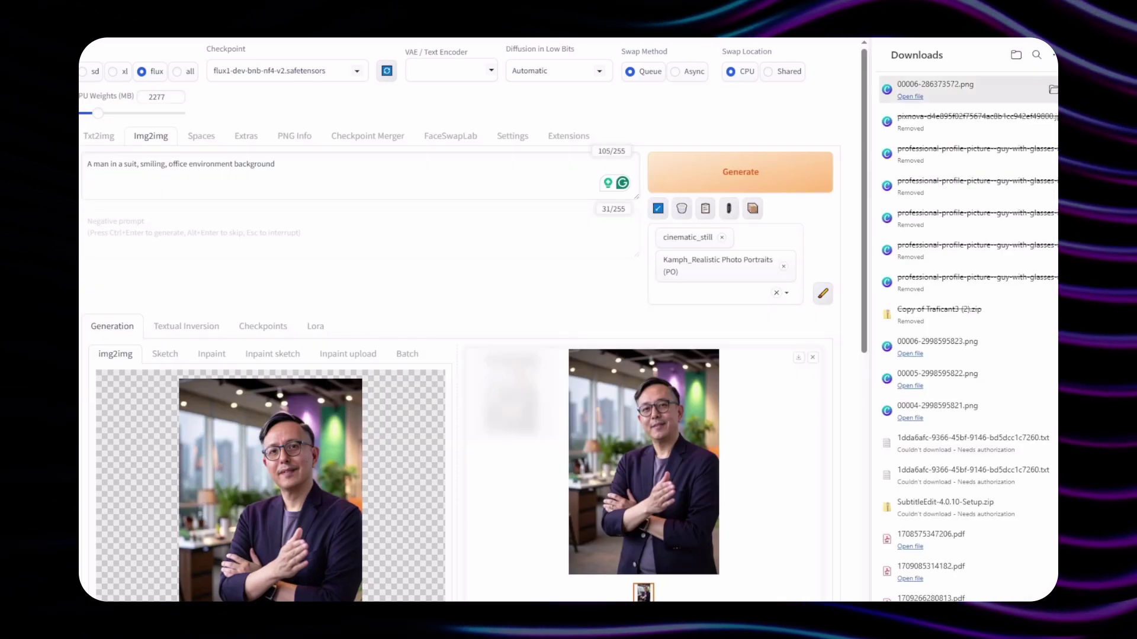
# - Switch to PixNova AI, swap the original face onto the newly refined portrait and view the result enlarged
pyautogui.click(959, 56)
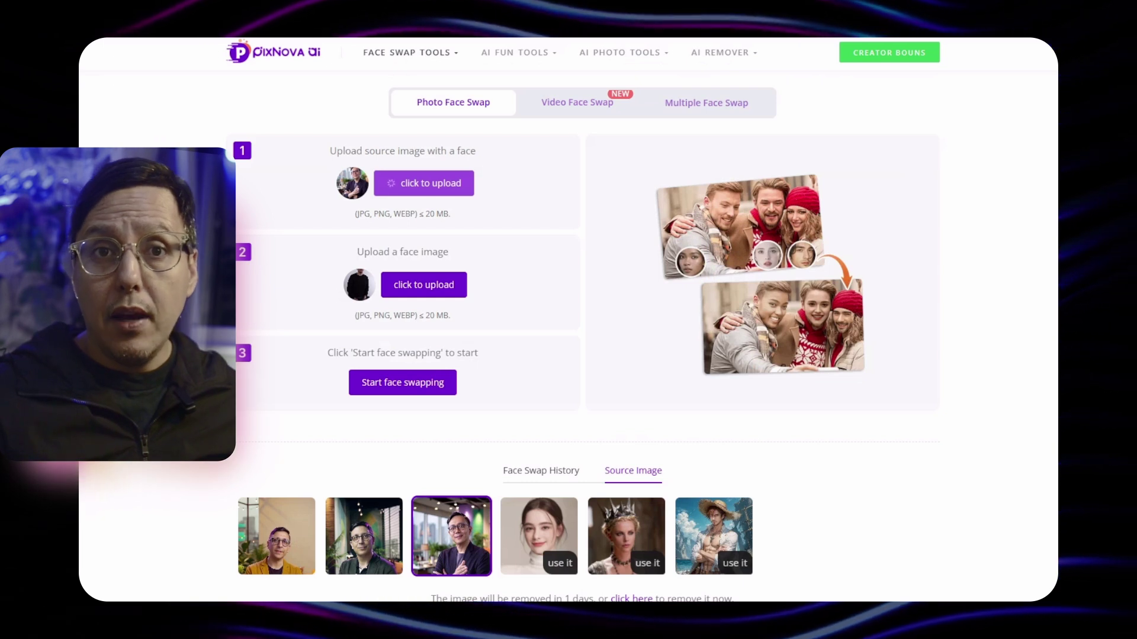
pyautogui.click(411, 391)
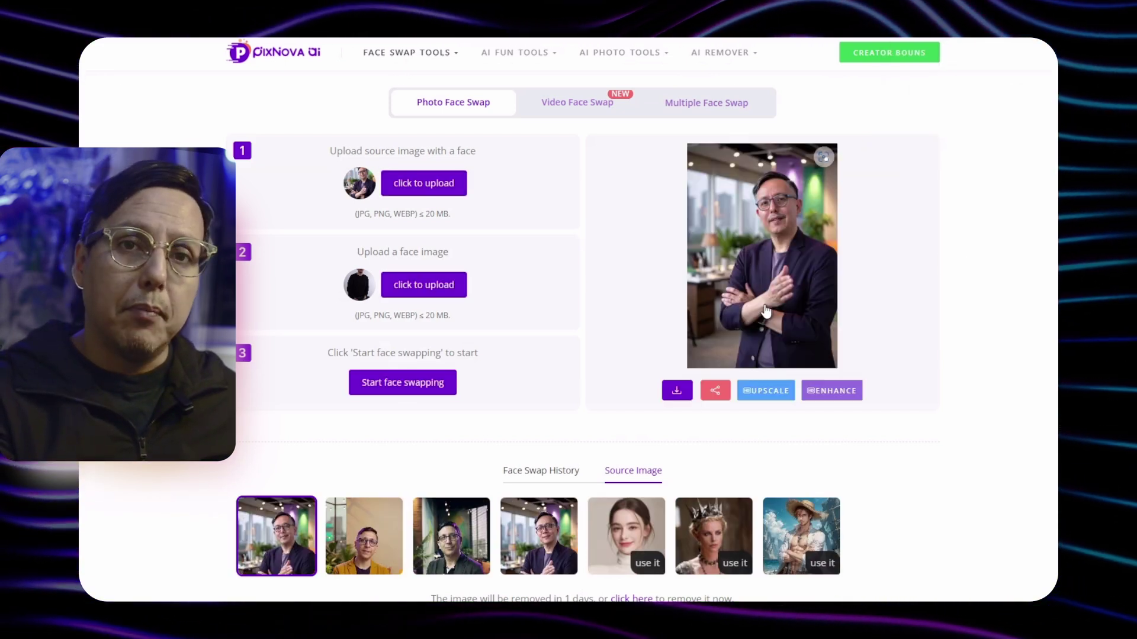
pyautogui.click(765, 311)
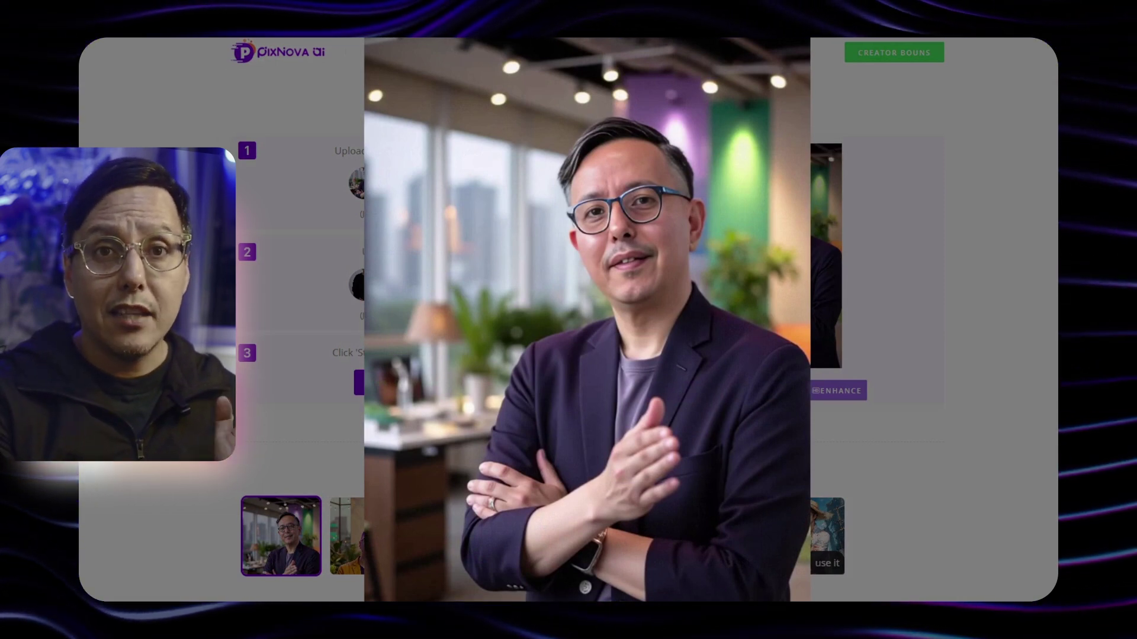
pyautogui.click(716, 335)
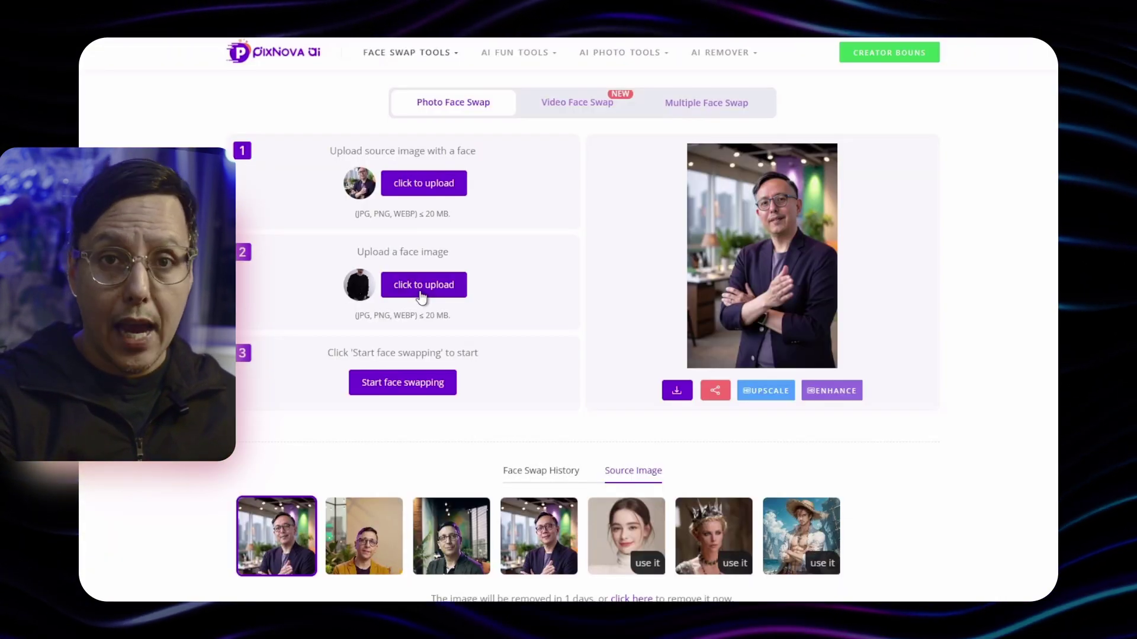